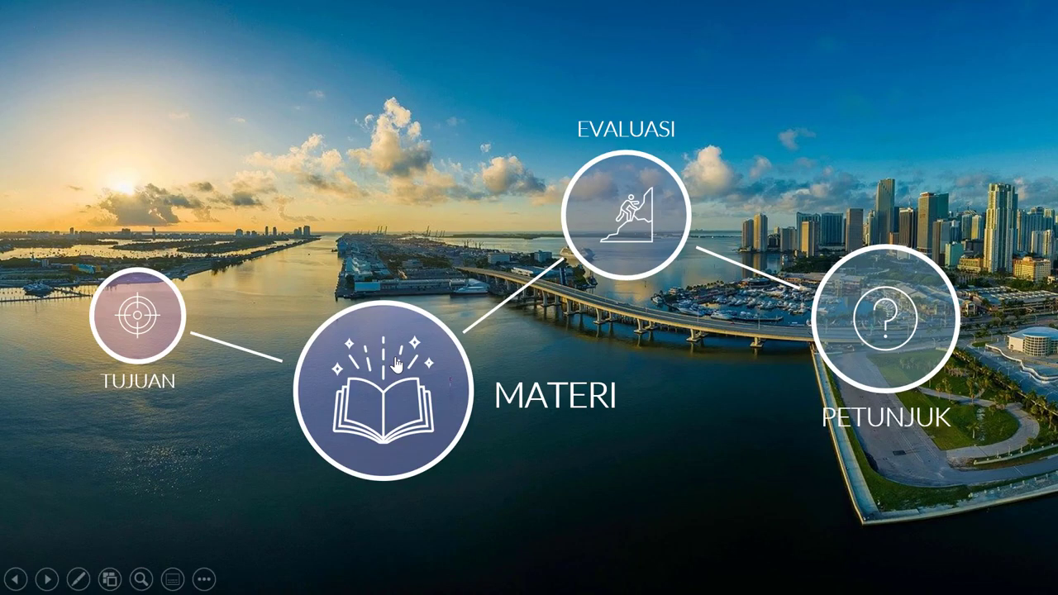
In the running slide show, zoom from the menu into the MATERI slide.
{"action": "left_click", "coordinate": [395, 364]}
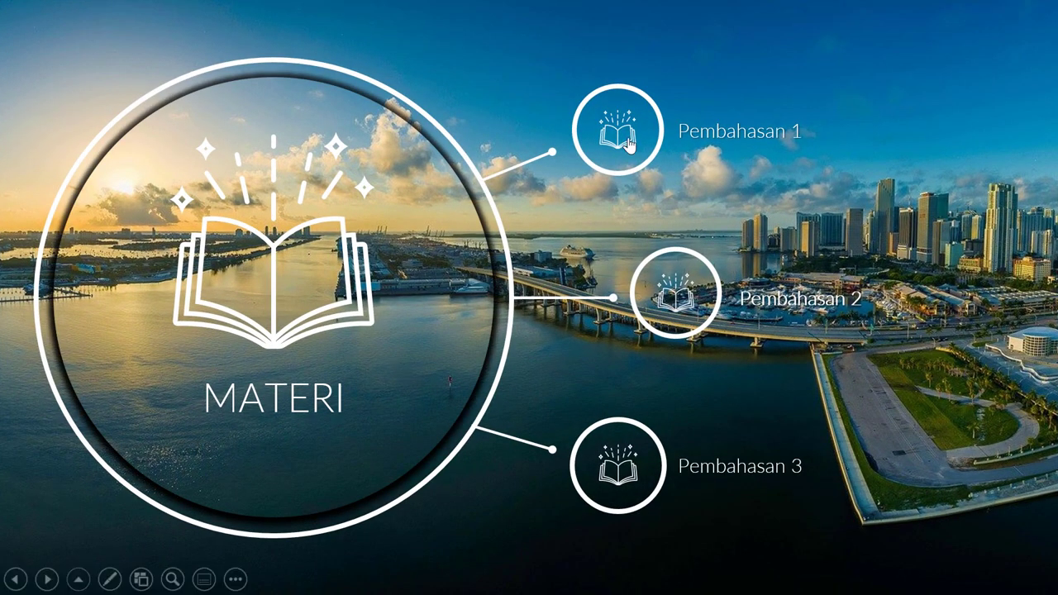
Try the Pembahasan 1 and Pembahasan 2 zooms, zoom back out to the overview, and end the show.
{"action": "left_click", "coordinate": [628, 145]}
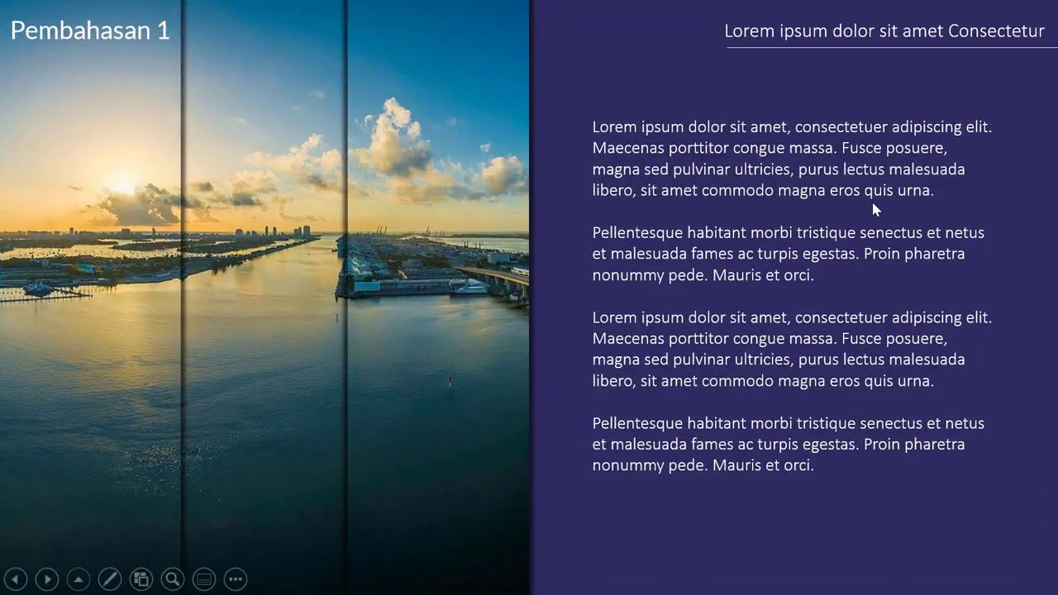
{"action": "left_click", "coordinate": [872, 202]}
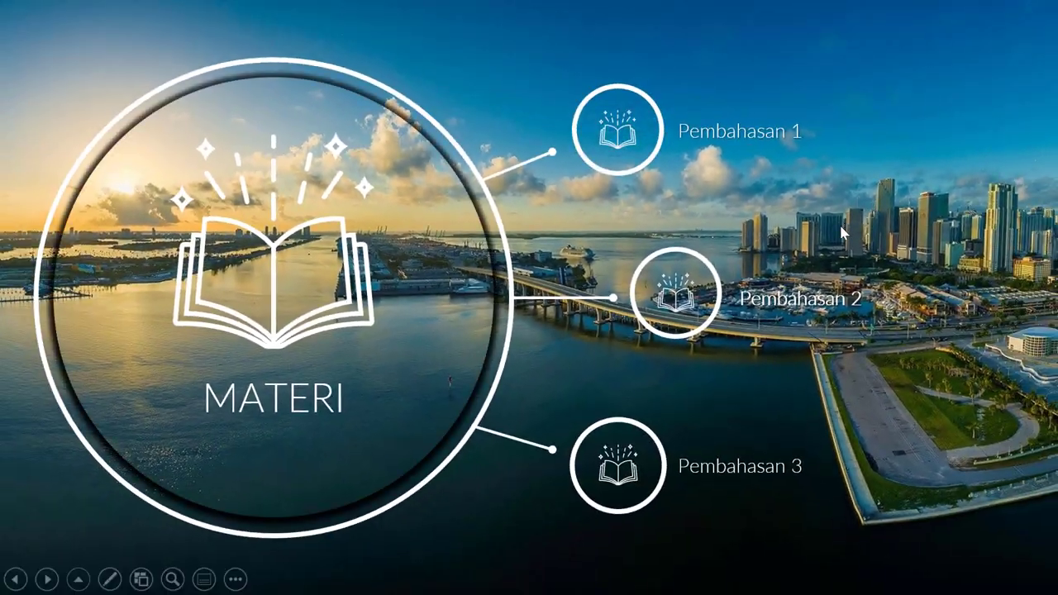
{"action": "left_click", "coordinate": [686, 299]}
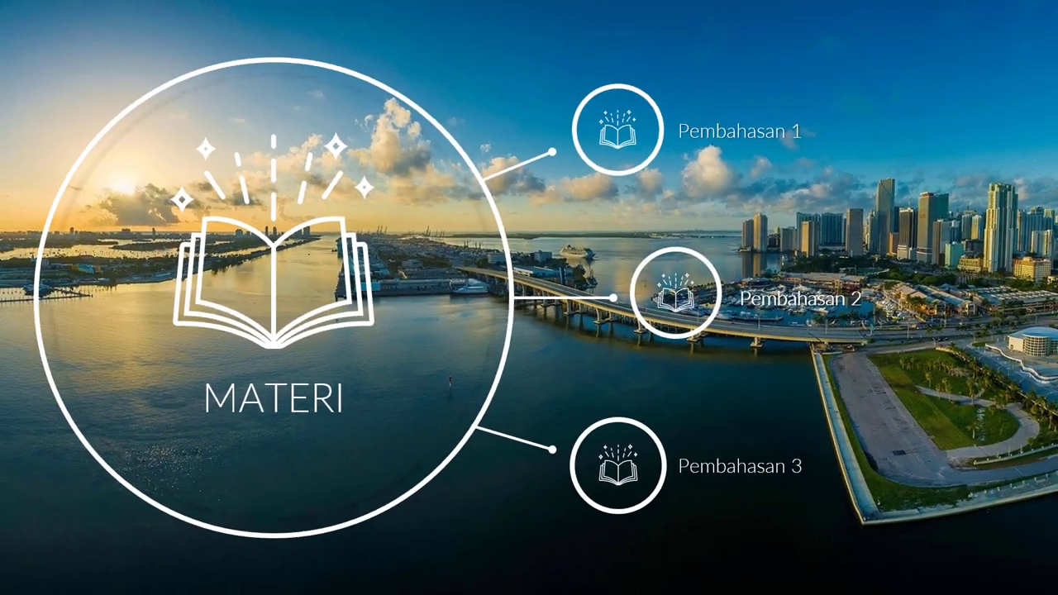
{"action": "left_click", "coordinate": [953, 259]}
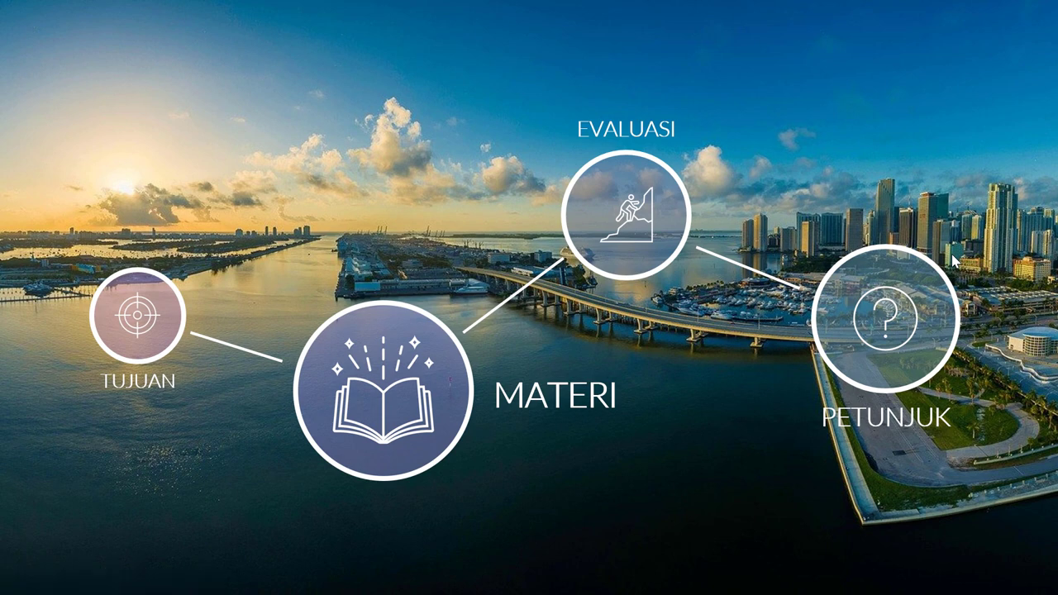
{"action": "key", "text": "Escape"}
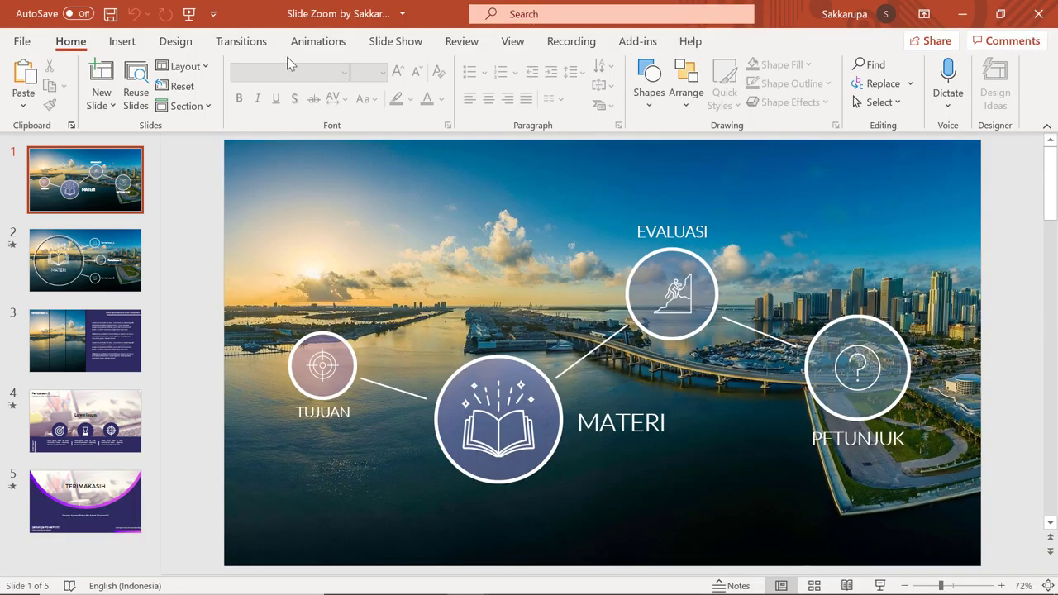
Play the show from the beginning, zooming into MATERI, then into Pembahasan 1 and back.
{"action": "left_click", "coordinate": [188, 15]}
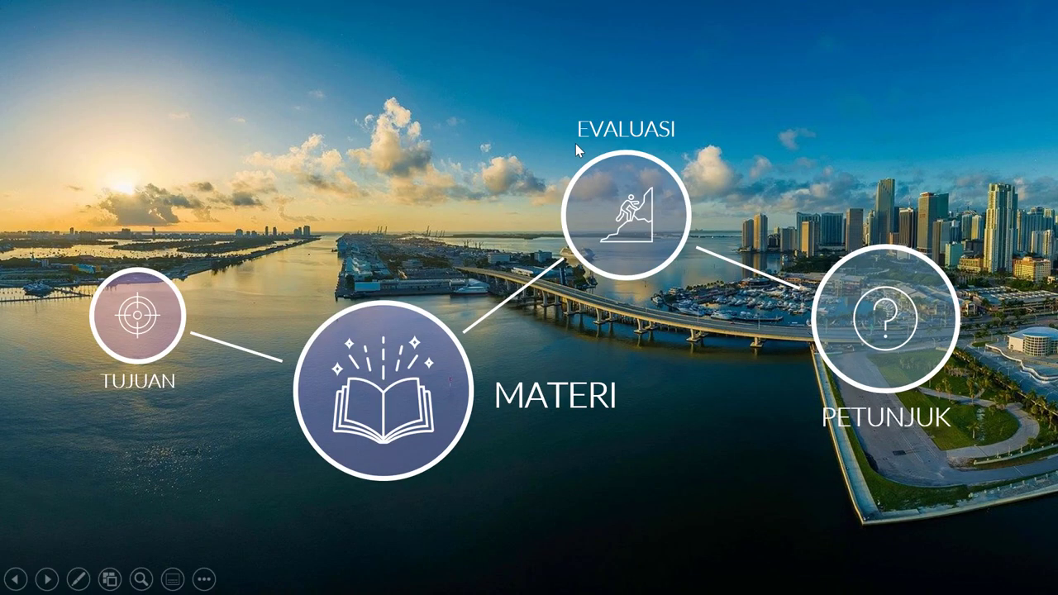
{"action": "left_click", "coordinate": [395, 364]}
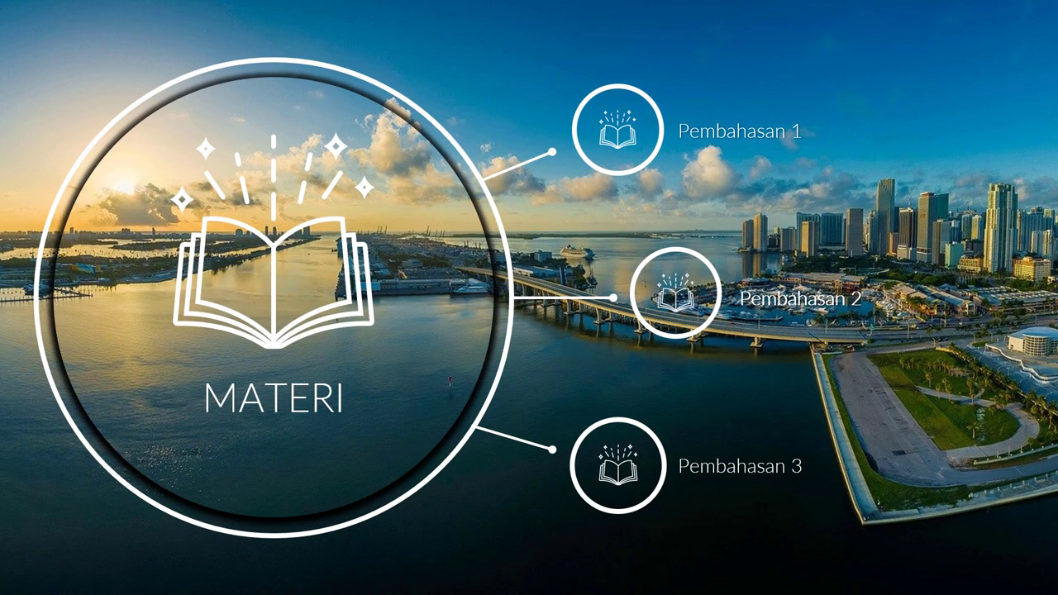
{"action": "left_click", "coordinate": [629, 144]}
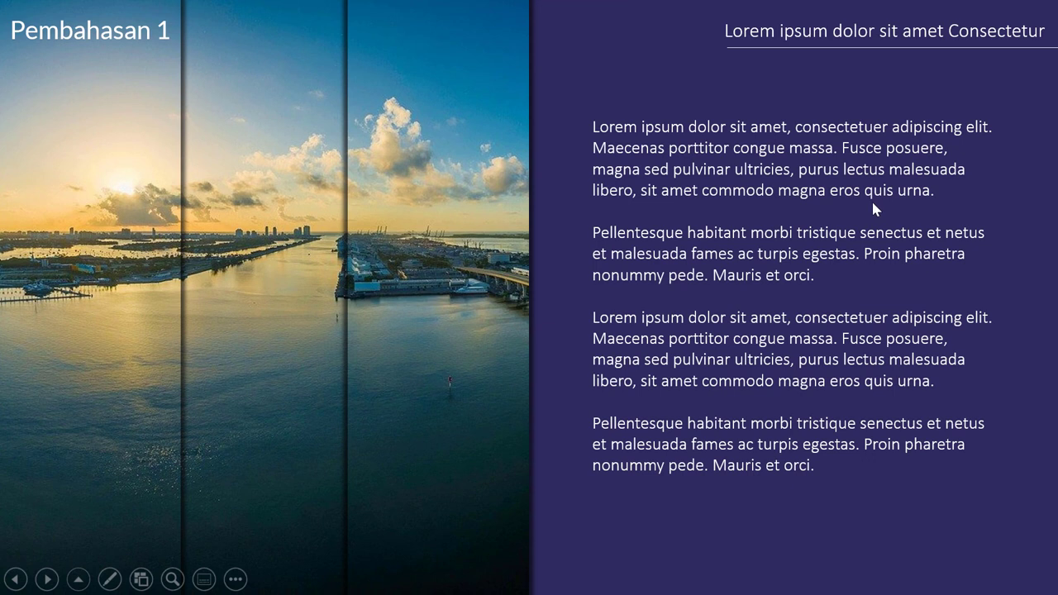
{"action": "left_click", "coordinate": [871, 199]}
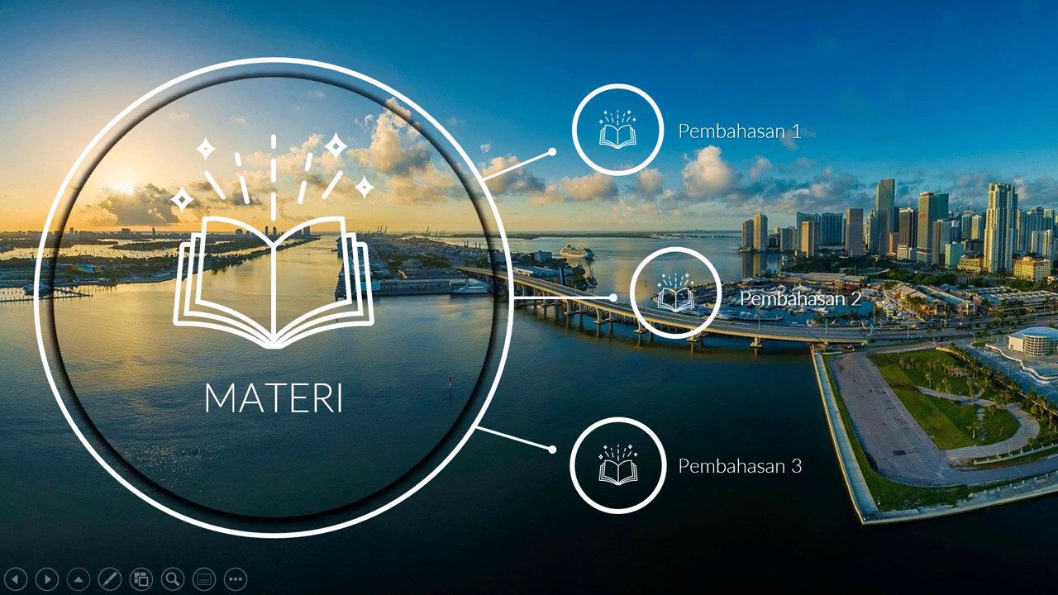
View Pembahasan 2, zoom out to the overview, advance to TERIMAKASIH, and end the show.
{"action": "left_click", "coordinate": [685, 296]}
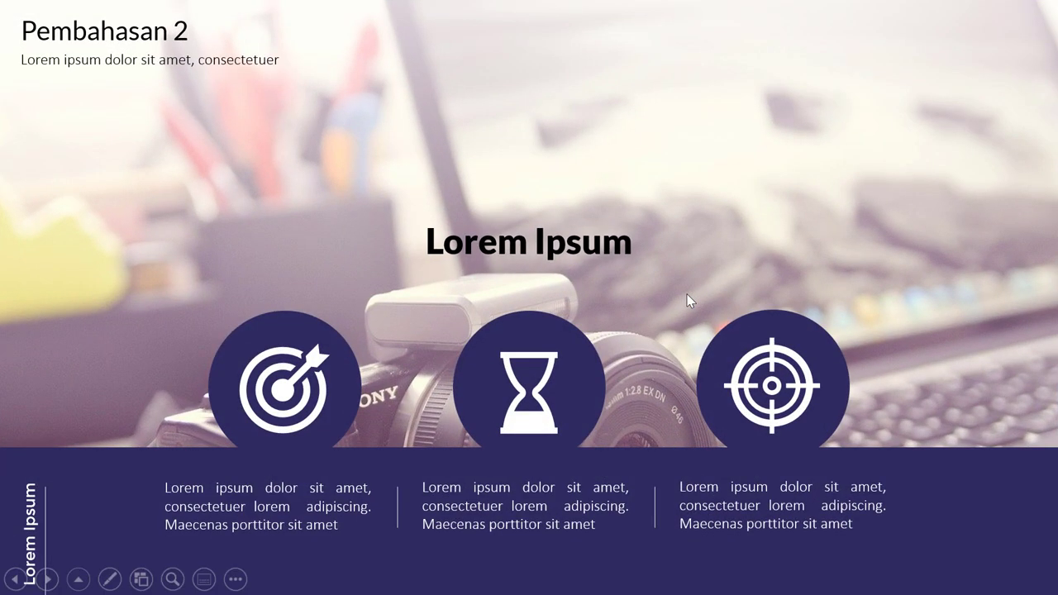
{"action": "left_click", "coordinate": [687, 294]}
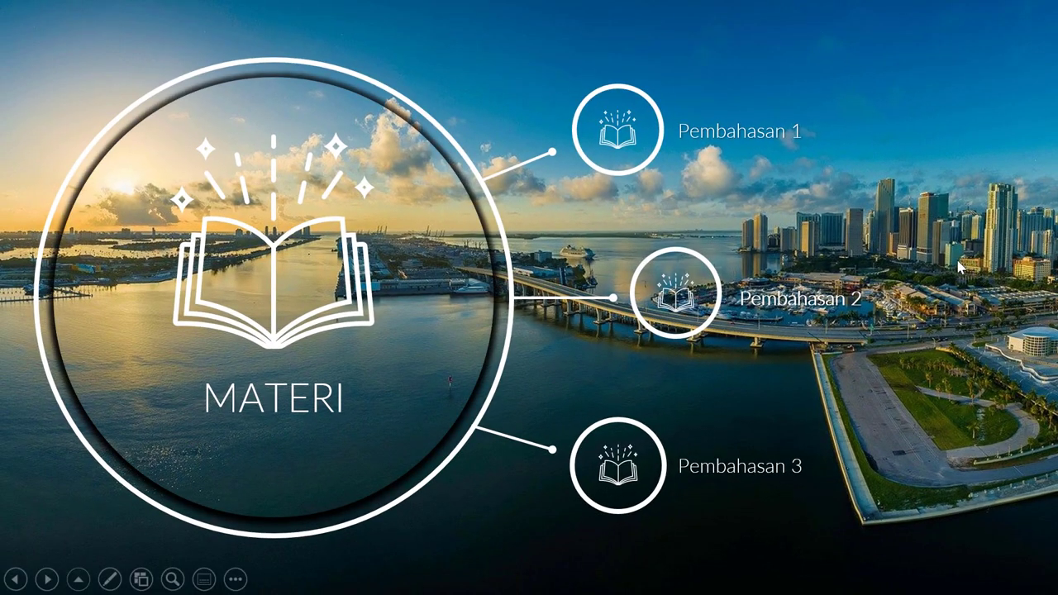
{"action": "left_click", "coordinate": [952, 256]}
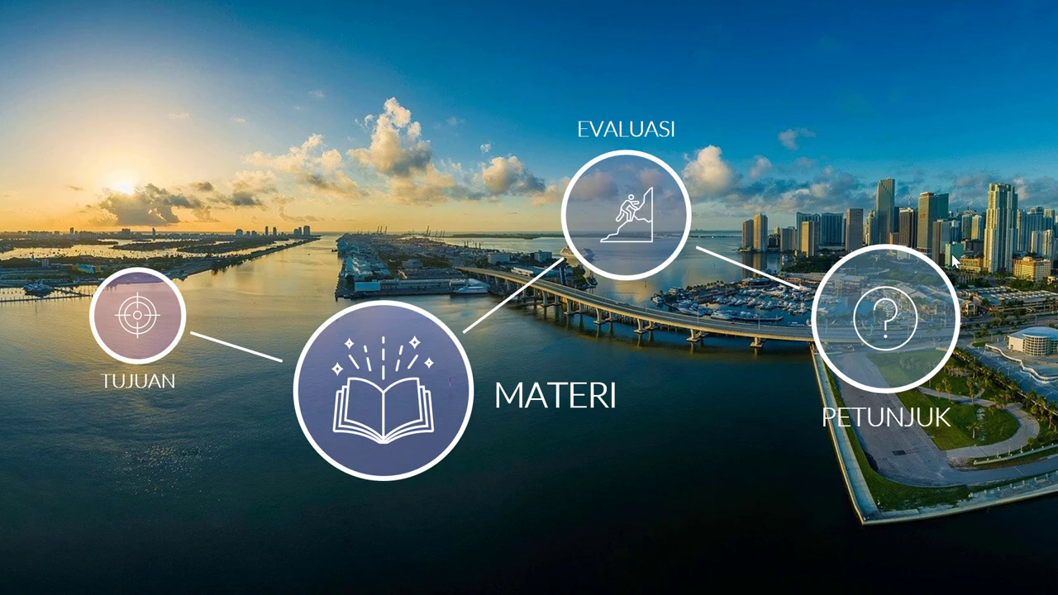
{"action": "left_click", "coordinate": [956, 261]}
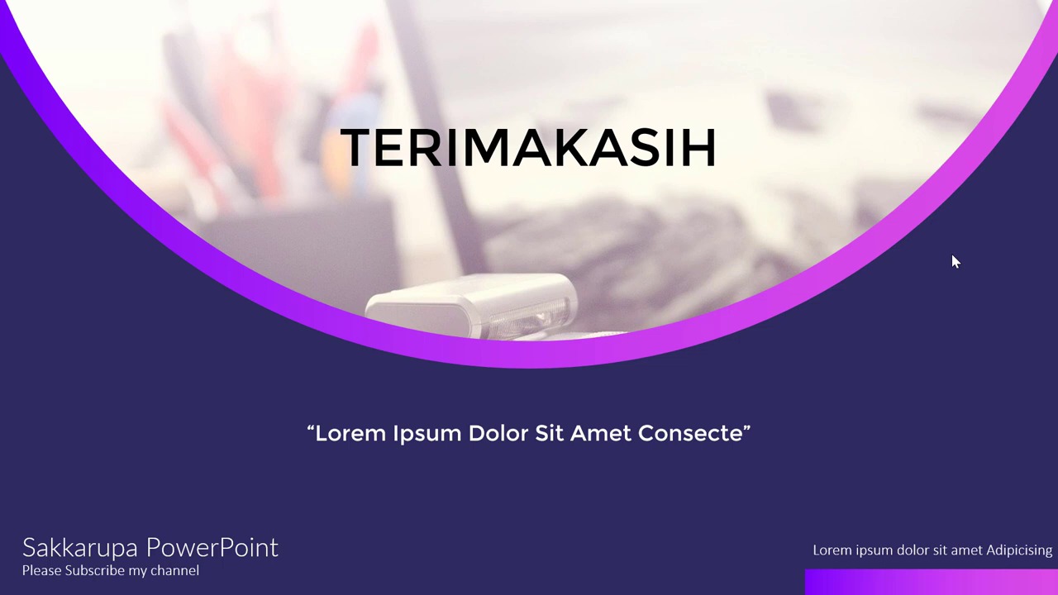
{"action": "key", "text": "Escape"}
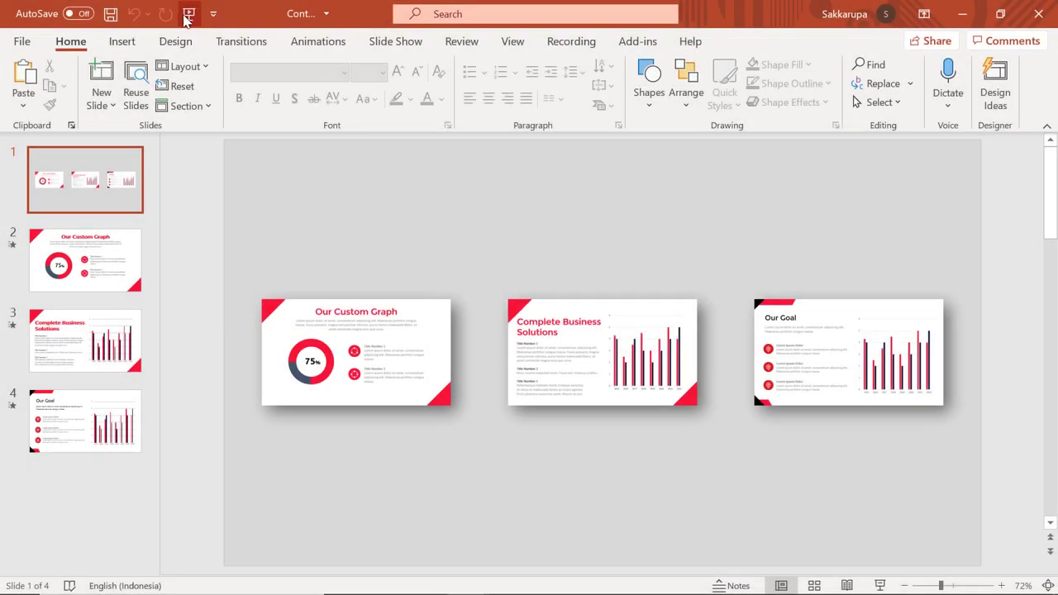
Run the second deck's show through Our Custom Graph, Complete Business Solutions and Our Goal, then back to the overview.
{"action": "left_click", "coordinate": [184, 15]}
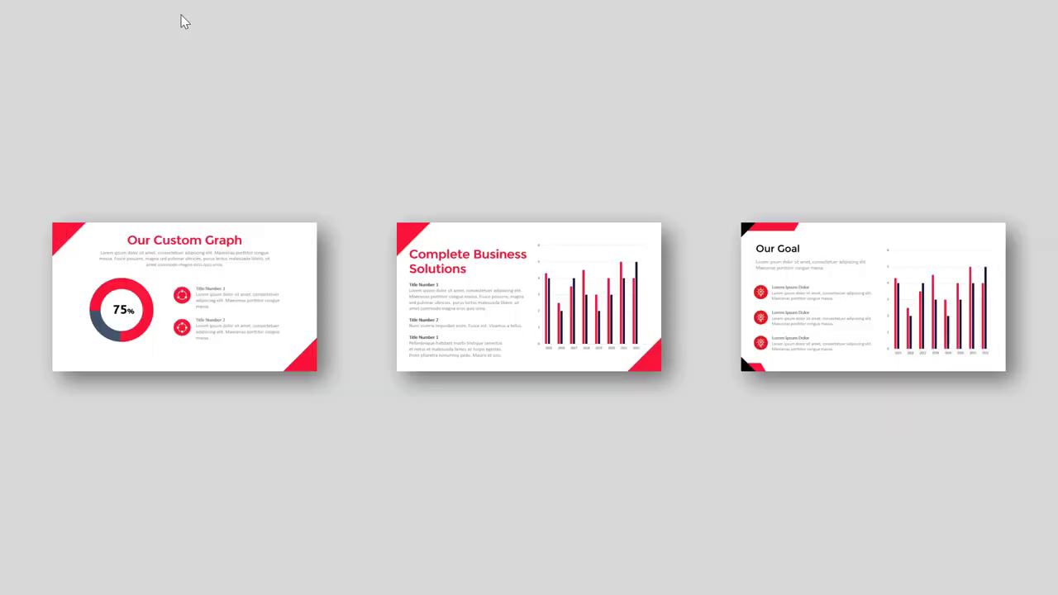
{"action": "left_click", "coordinate": [128, 283]}
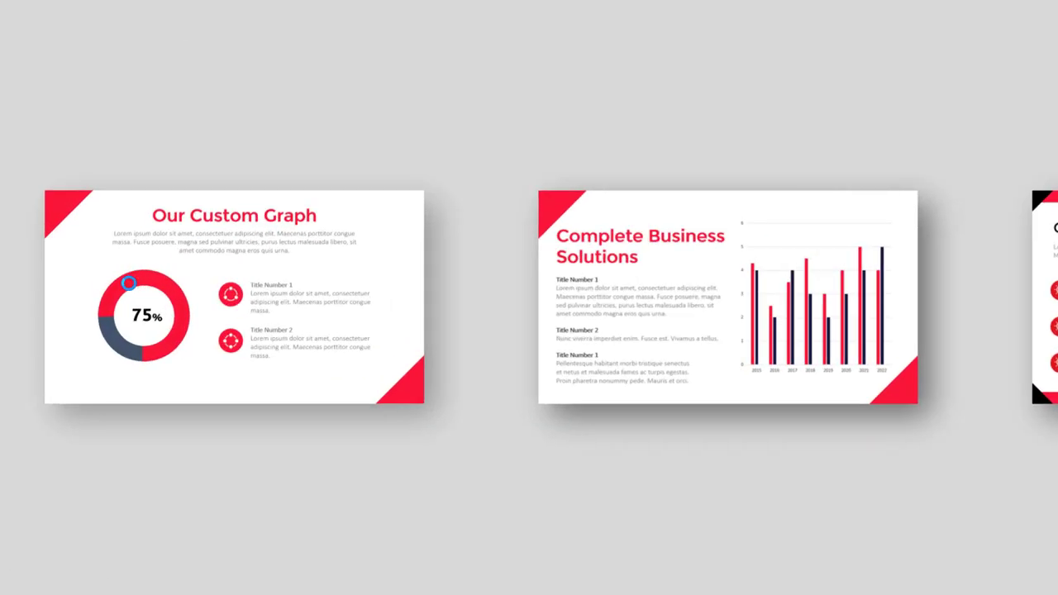
{"action": "key", "text": "Right"}
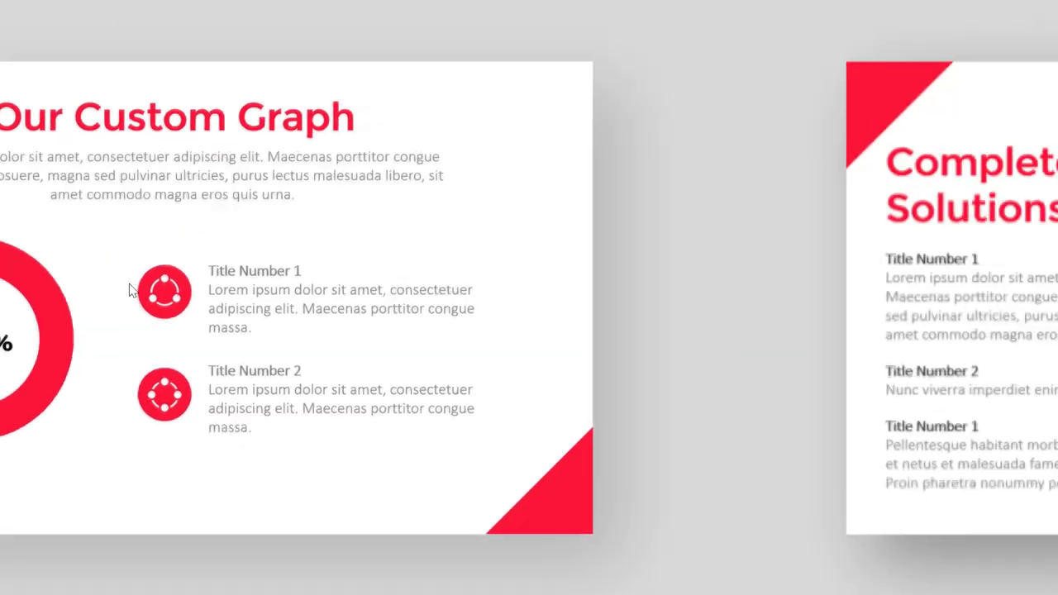
{"action": "key", "text": "Right"}
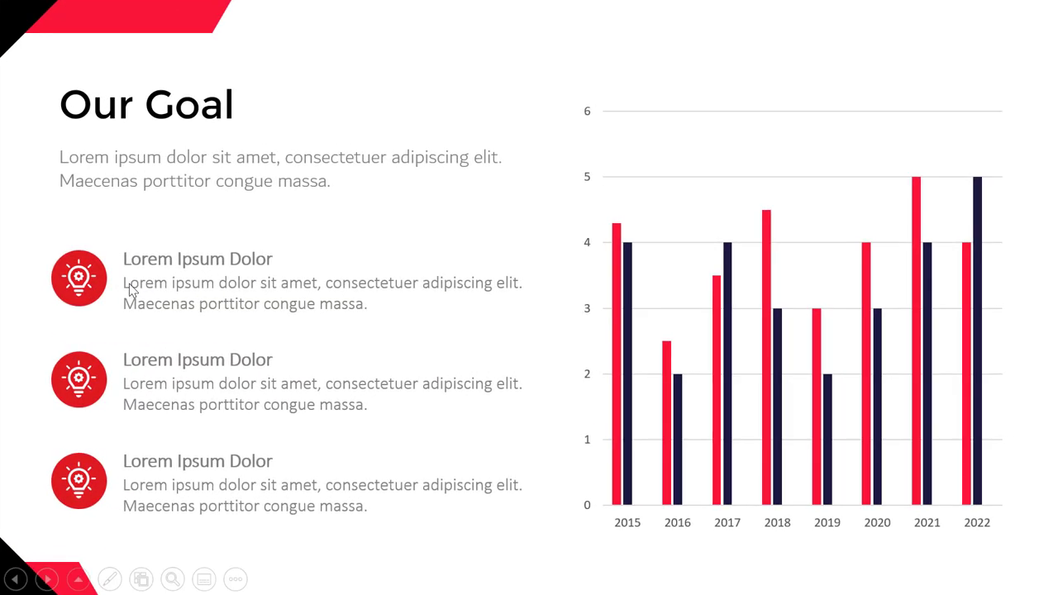
{"action": "key", "text": "Right"}
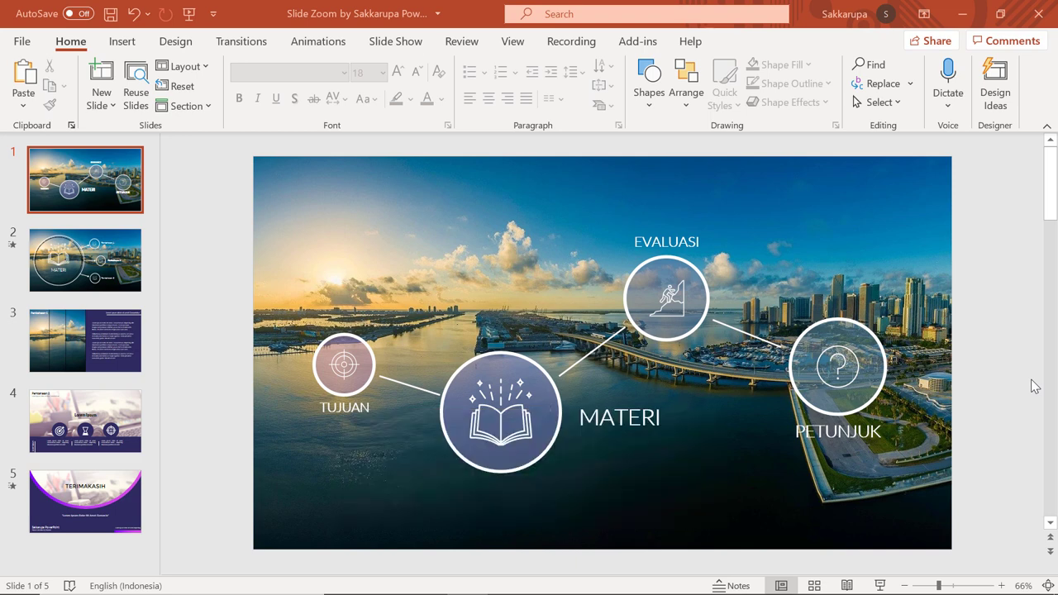
Insert a Slide Zoom of slide 2, the MATERI slide, onto menu slide 1.
{"action": "left_click", "coordinate": [501, 417]}
{"action": "left_click", "coordinate": [451, 312]}
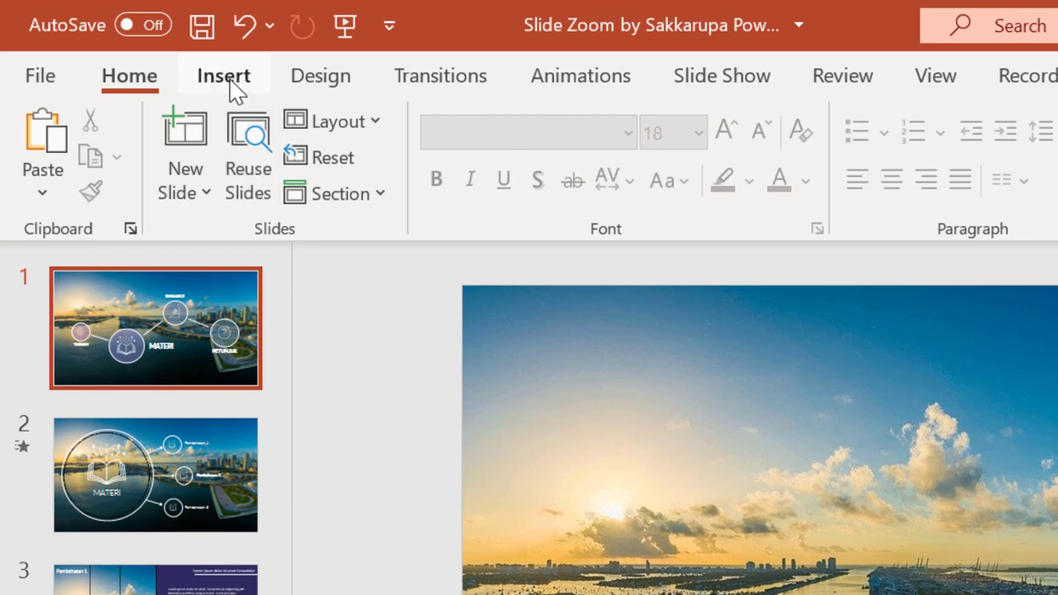
{"action": "left_click", "coordinate": [127, 45]}
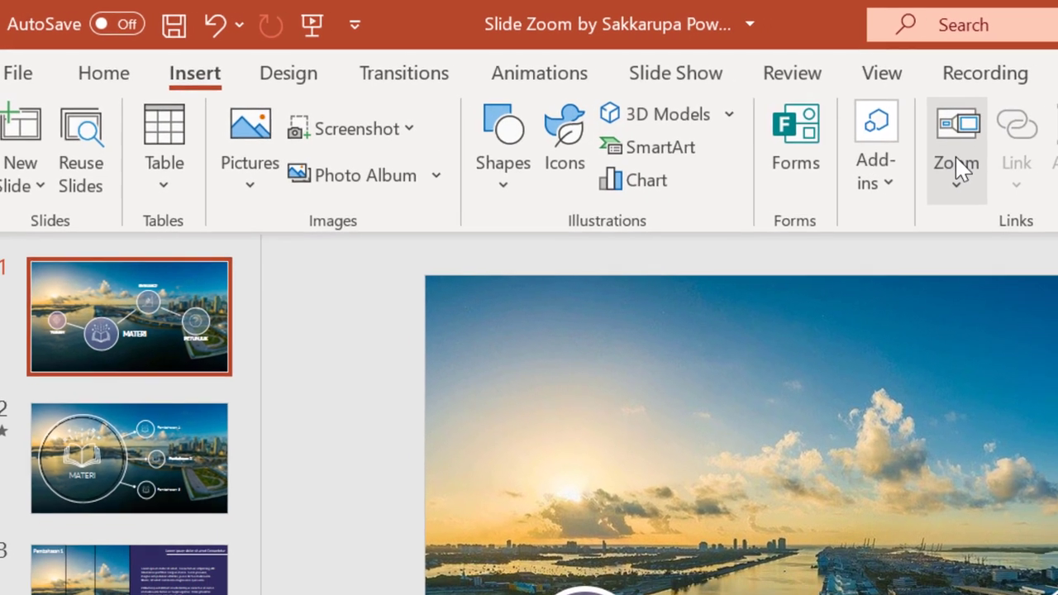
{"action": "left_click", "coordinate": [1013, 170]}
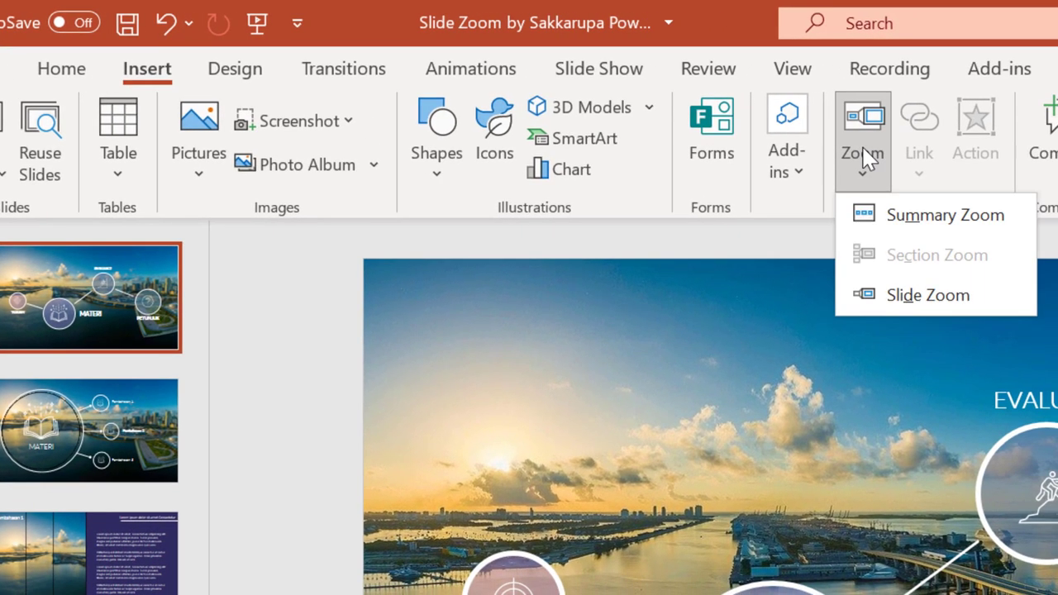
{"action": "left_click", "coordinate": [989, 296]}
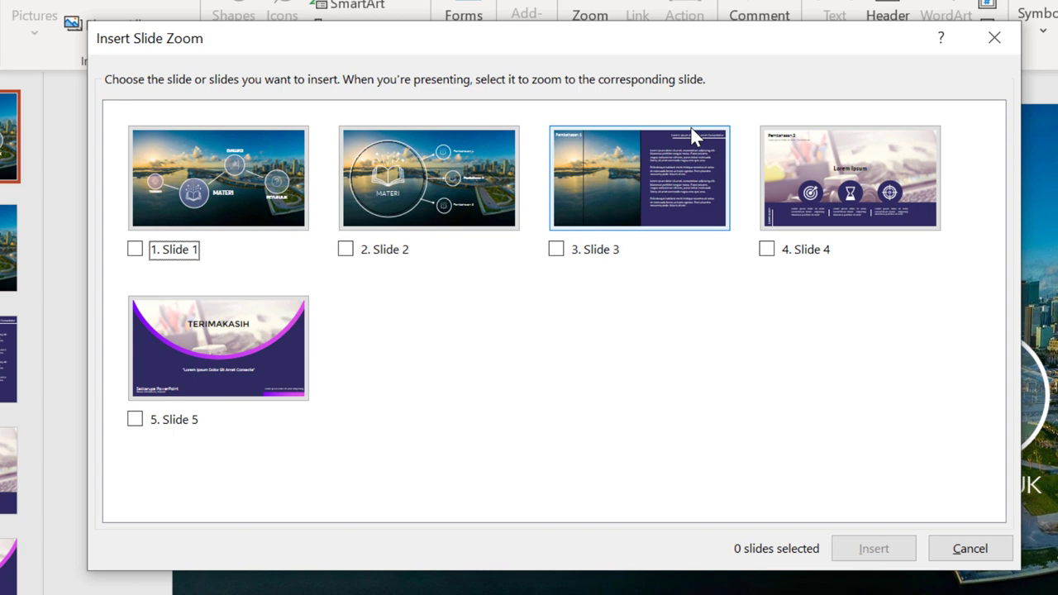
{"action": "left_click", "coordinate": [387, 247]}
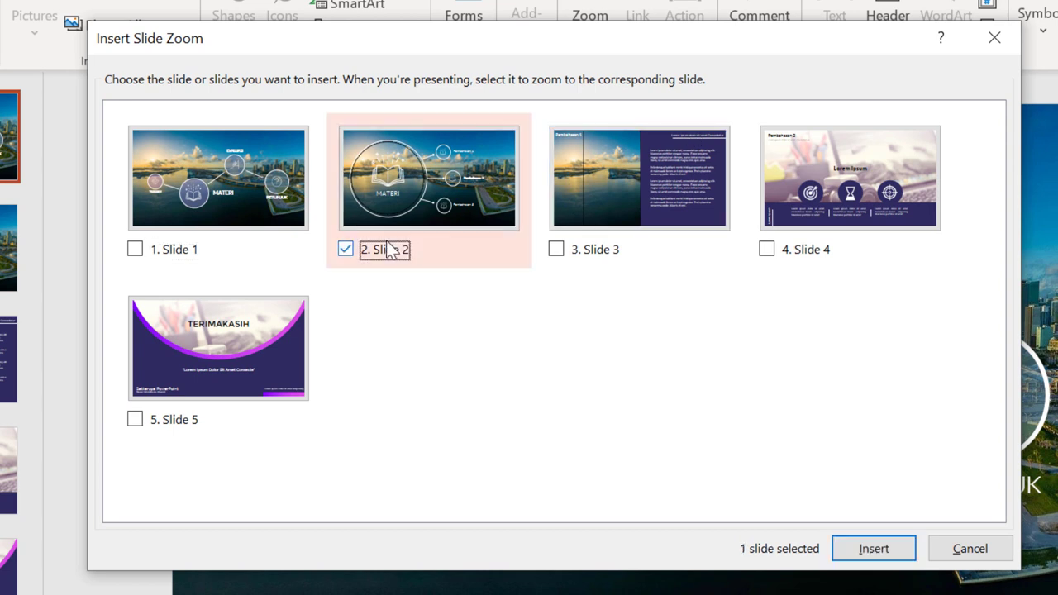
{"action": "left_click", "coordinate": [909, 545]}
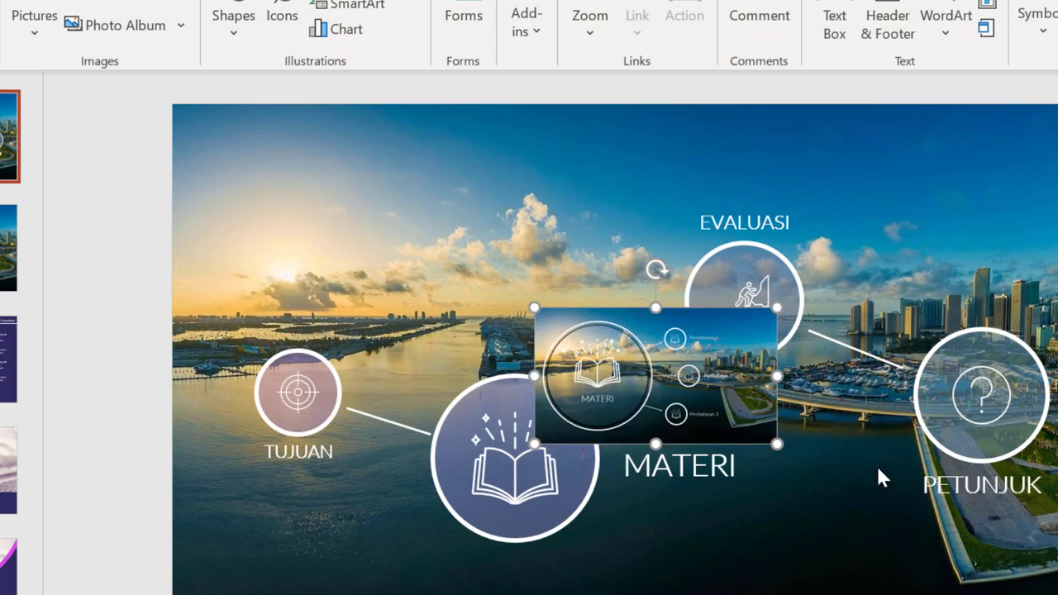
Move the MATERI zoom thumbnail up and left, test it, then reselect it on slide 1.
{"action": "left_click_drag", "start_coordinate": [741, 365], "coordinate": [558, 241]}
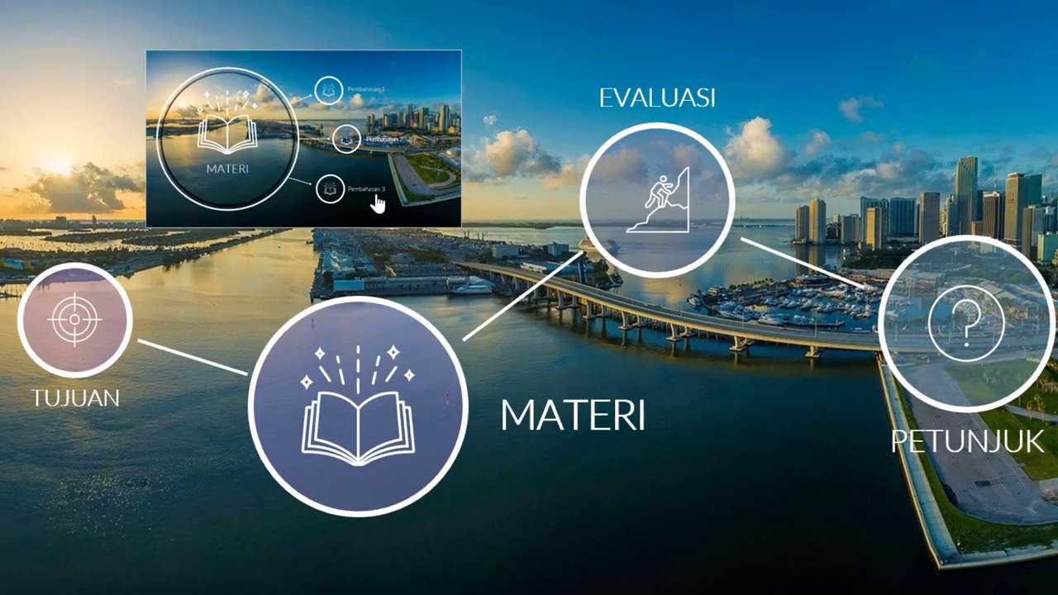
{"action": "left_click", "coordinate": [373, 201]}
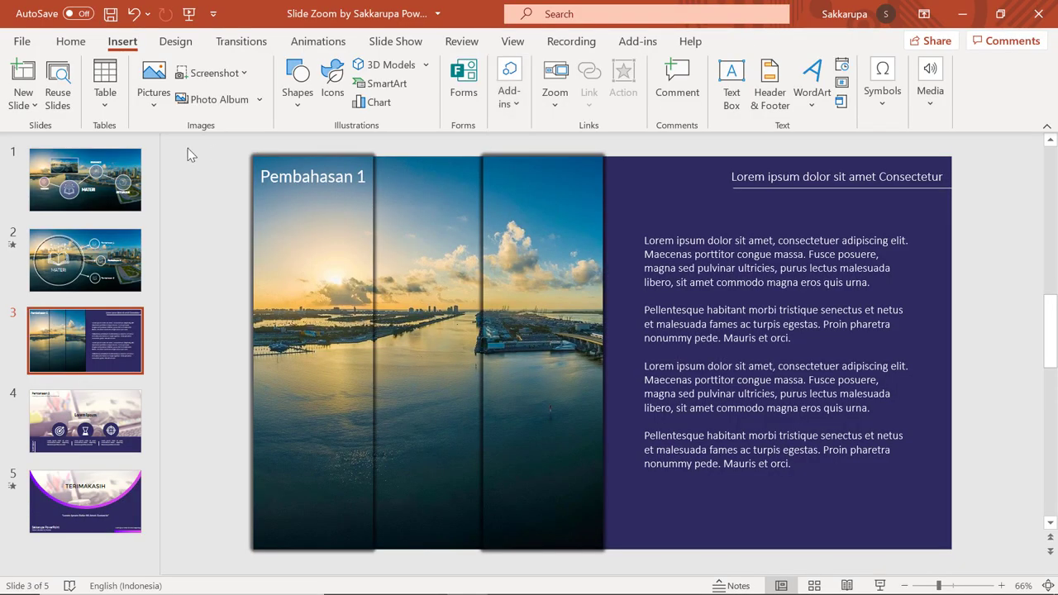
{"action": "left_click", "coordinate": [131, 180]}
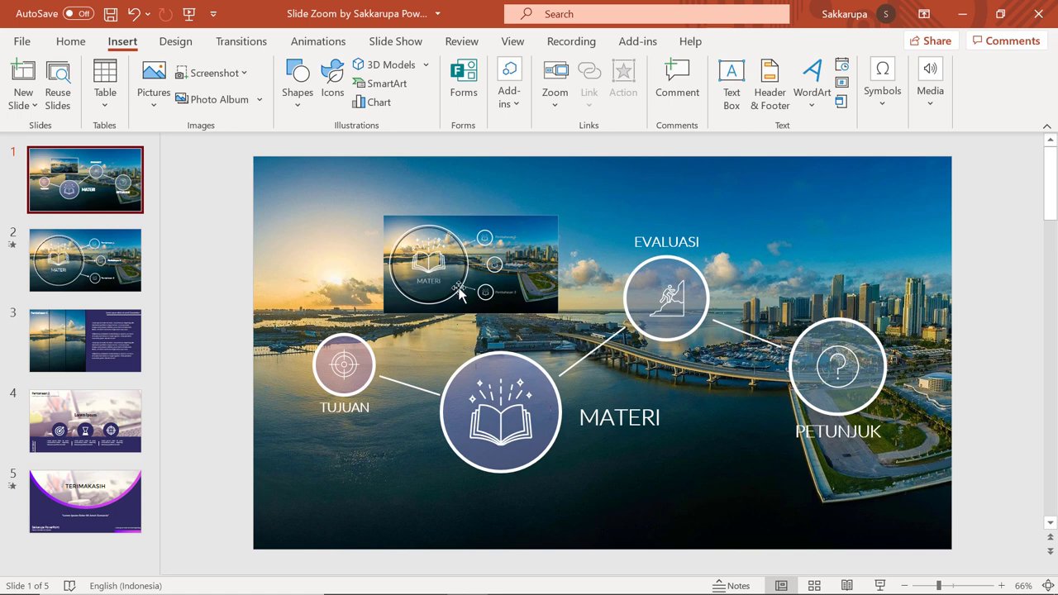
{"action": "left_click", "coordinate": [457, 287]}
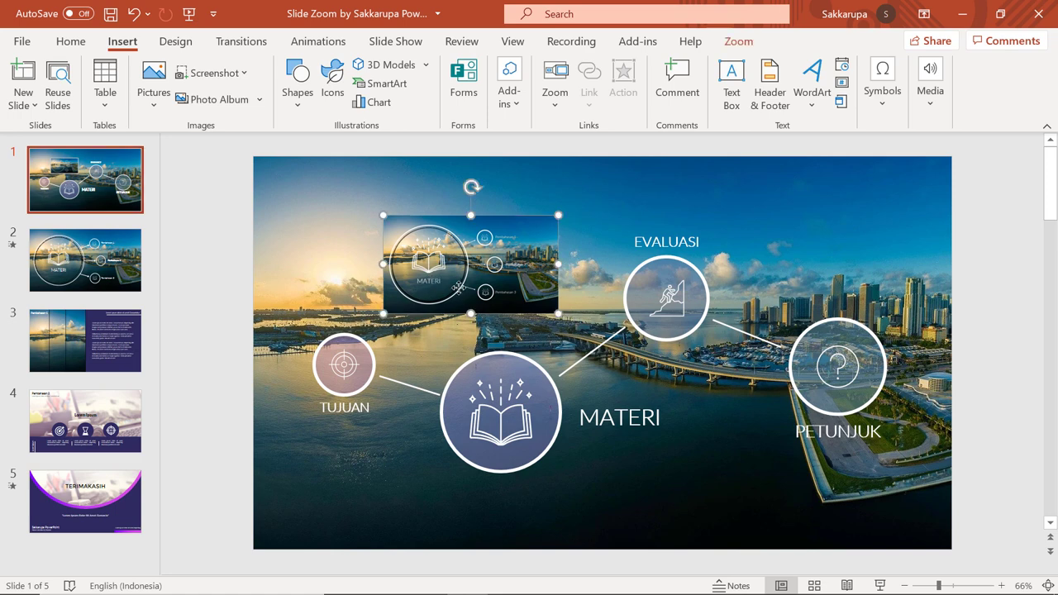
{"action": "left_click", "coordinate": [503, 376]}
{"action": "left_click", "coordinate": [536, 302]}
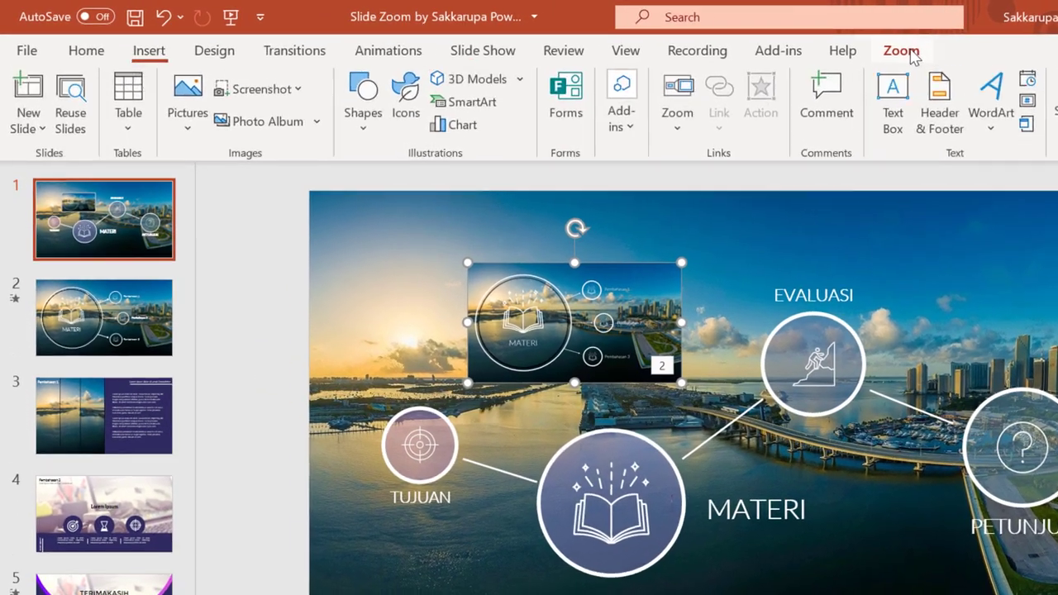
{"action": "left_click", "coordinate": [905, 52]}
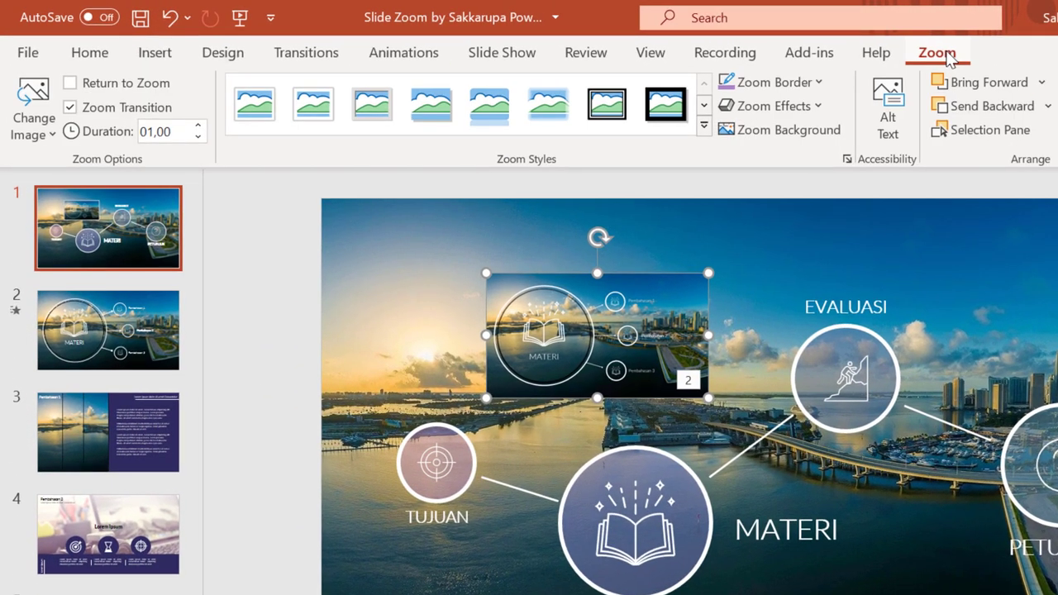
{"action": "left_click", "coordinate": [39, 131]}
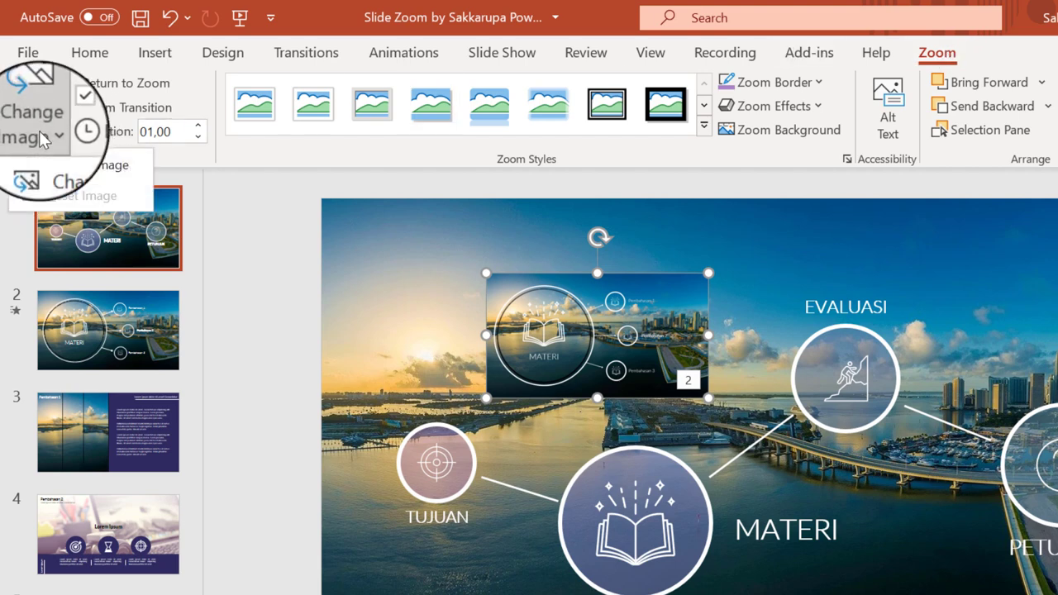
{"action": "left_click", "coordinate": [39, 131]}
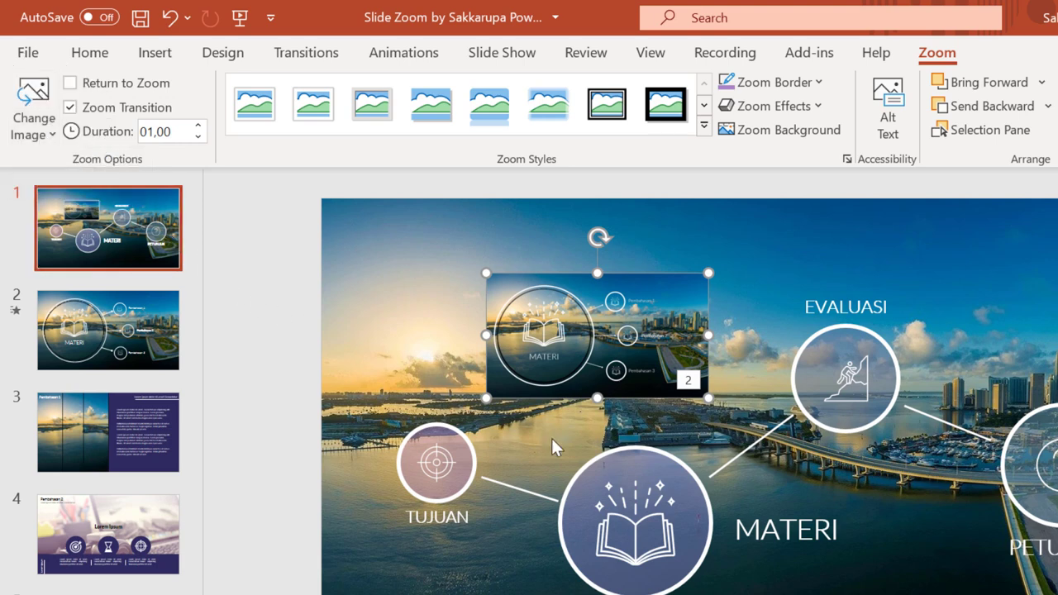
{"action": "left_click", "coordinate": [667, 491]}
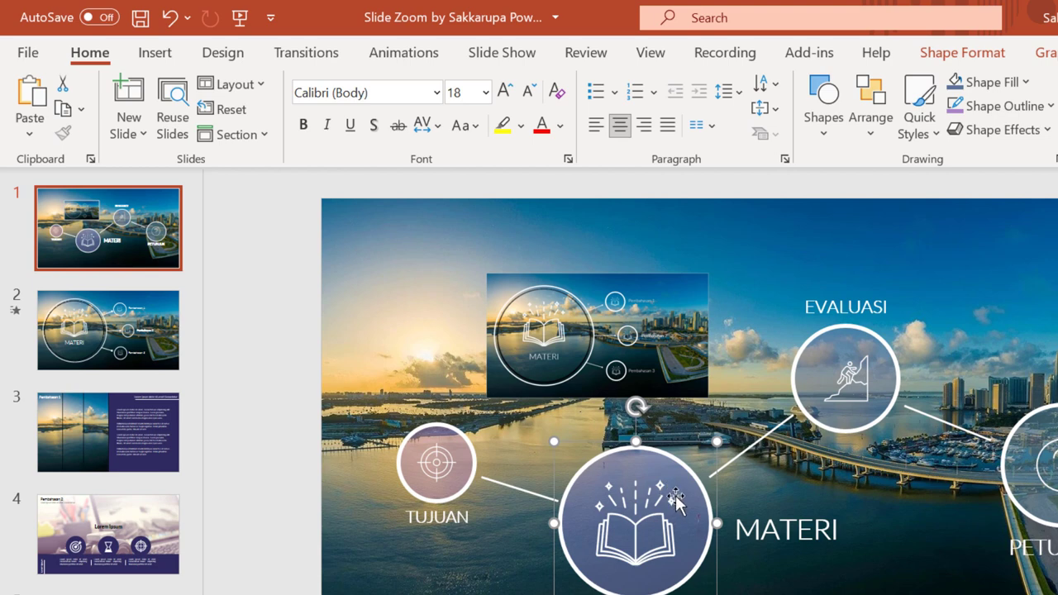
Save the MATERI circle to the Desktop as Picture1.png, then delete it from the slide.
{"action": "right_click", "coordinate": [676, 499]}
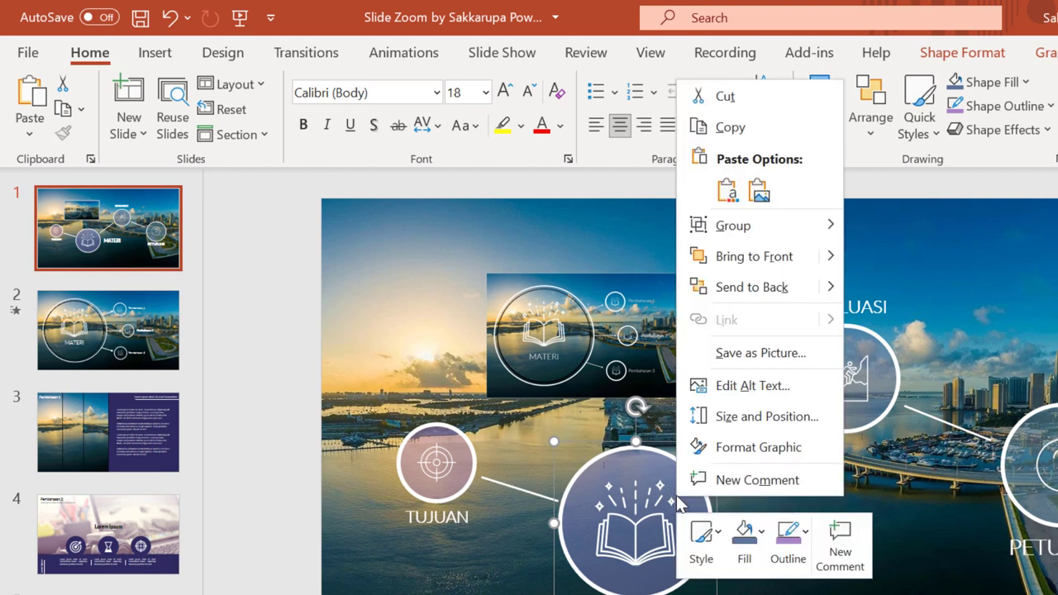
{"action": "left_click", "coordinate": [817, 352]}
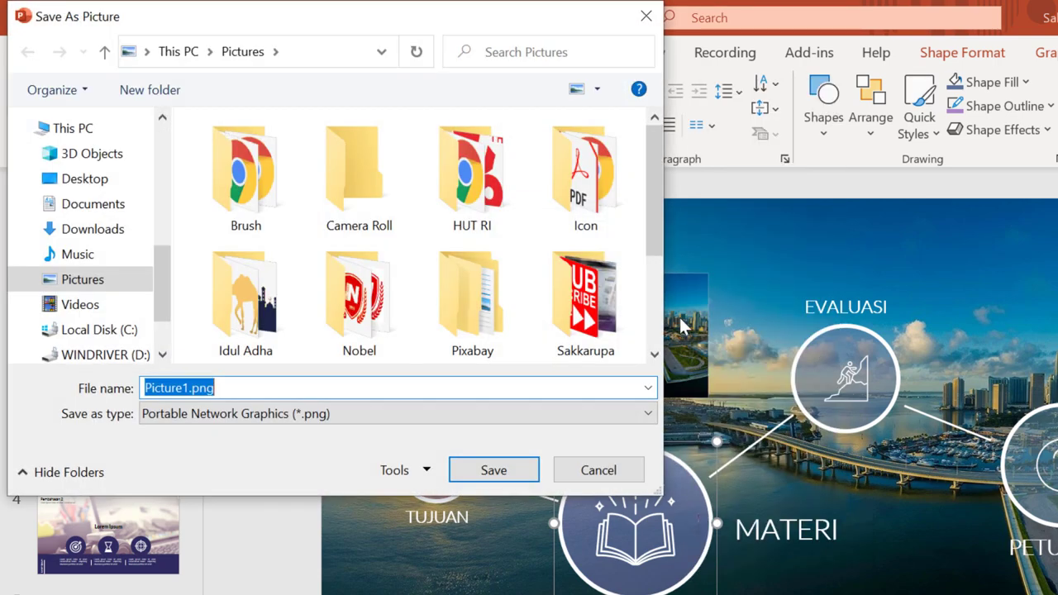
{"action": "left_click", "coordinate": [139, 181]}
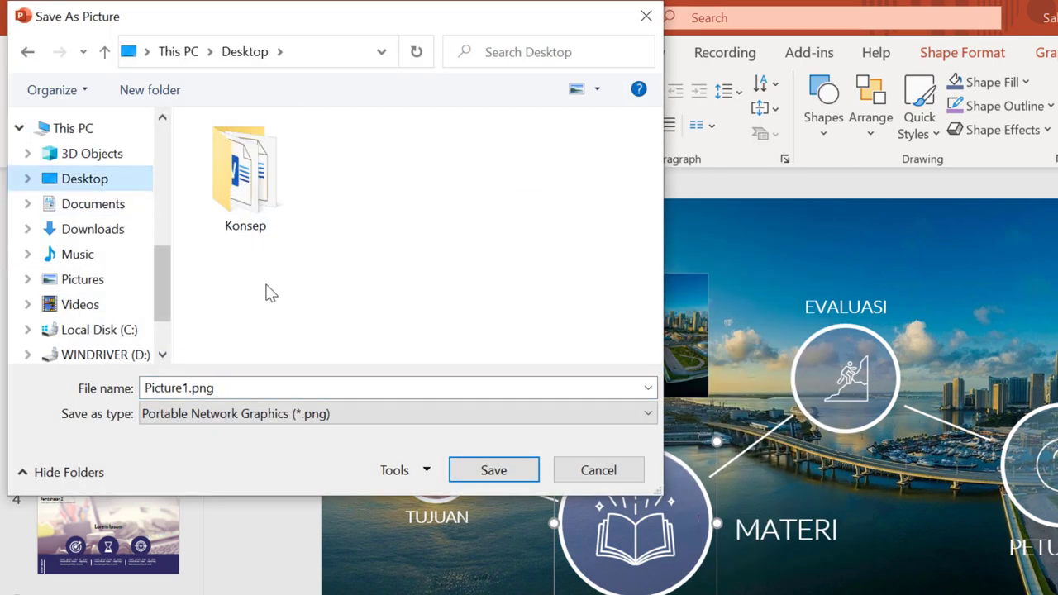
{"action": "left_click", "coordinate": [498, 462]}
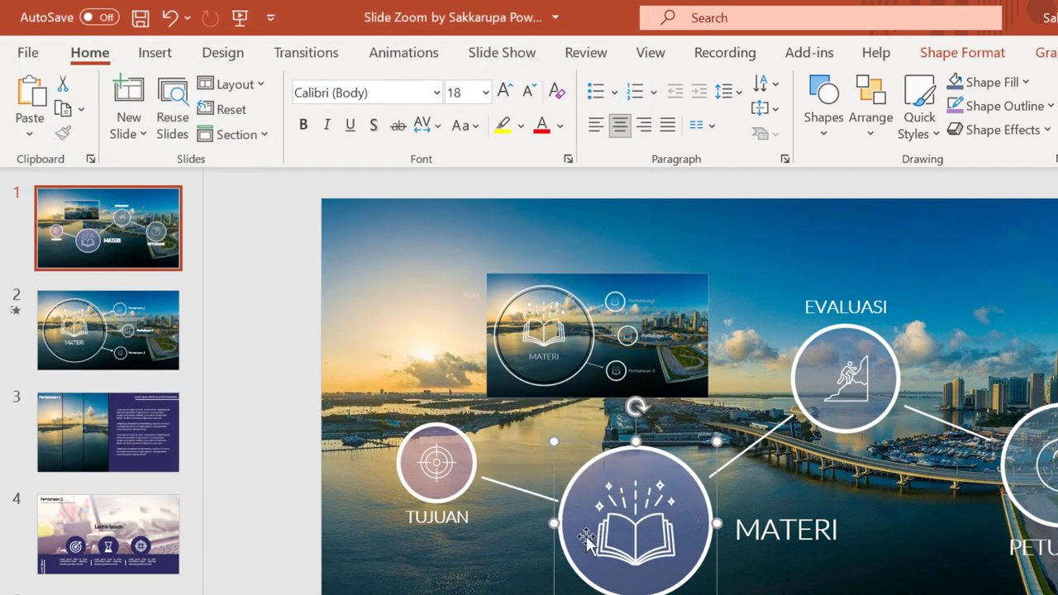
{"action": "key", "text": "Delete"}
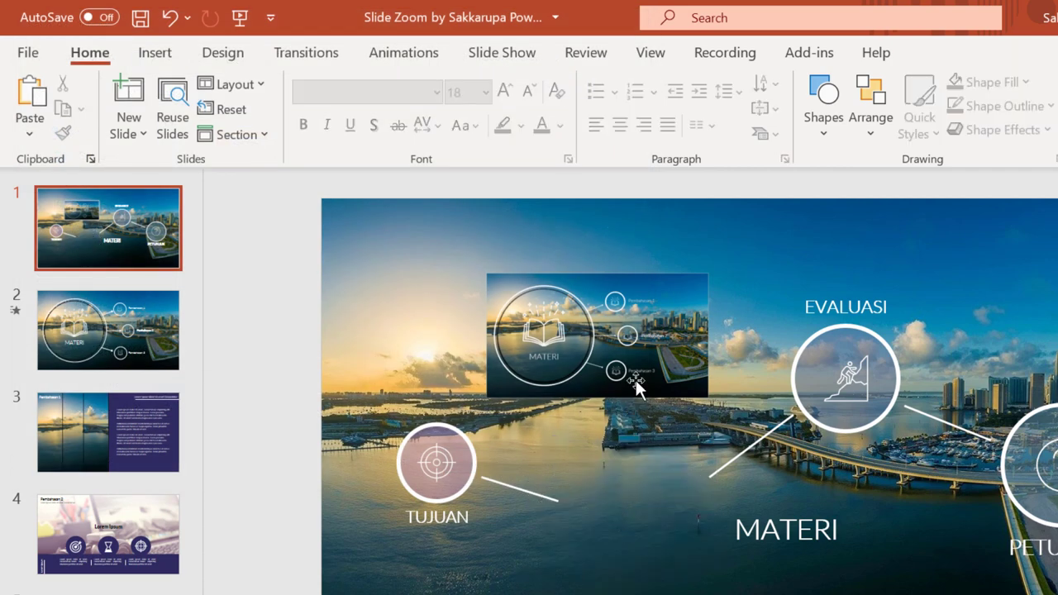
Nudge the MATERI zoom right and down and enable Return to Zoom.
{"action": "left_click", "coordinate": [642, 364]}
{"action": "left_click_drag", "start_coordinate": [608, 354], "coordinate": [641, 364]}
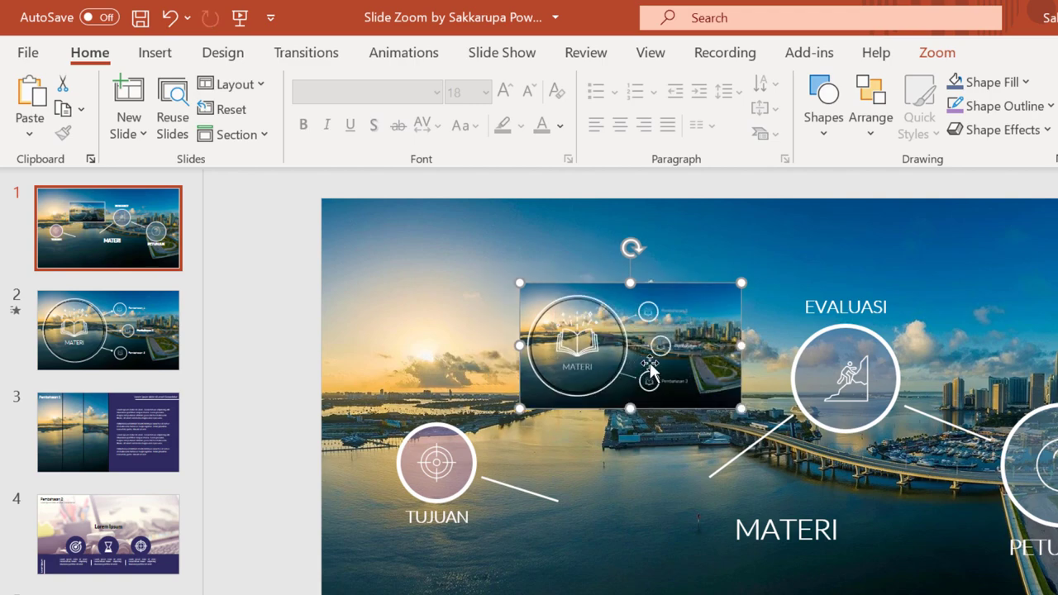
{"action": "left_click", "coordinate": [924, 61]}
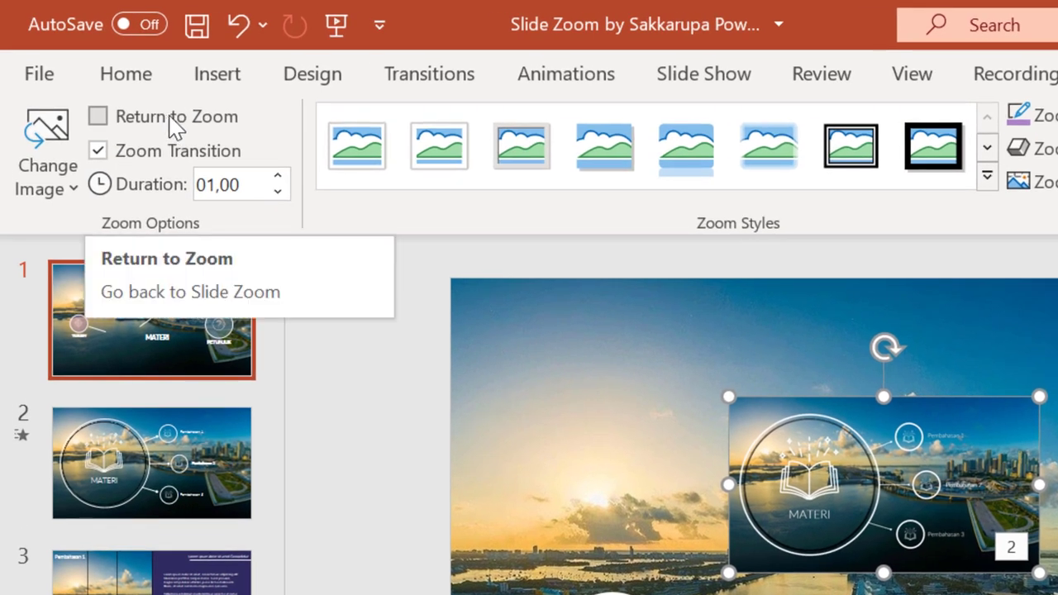
{"action": "left_click", "coordinate": [173, 124]}
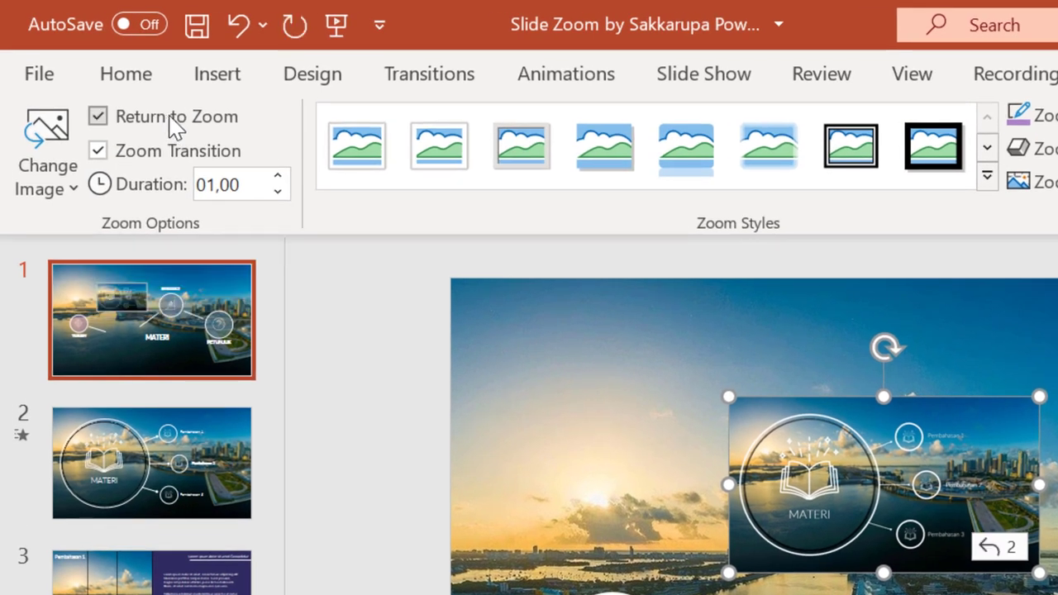
Replace the zoom's thumbnail image with Picture1.png from the Desktop.
{"action": "left_click", "coordinate": [51, 136]}
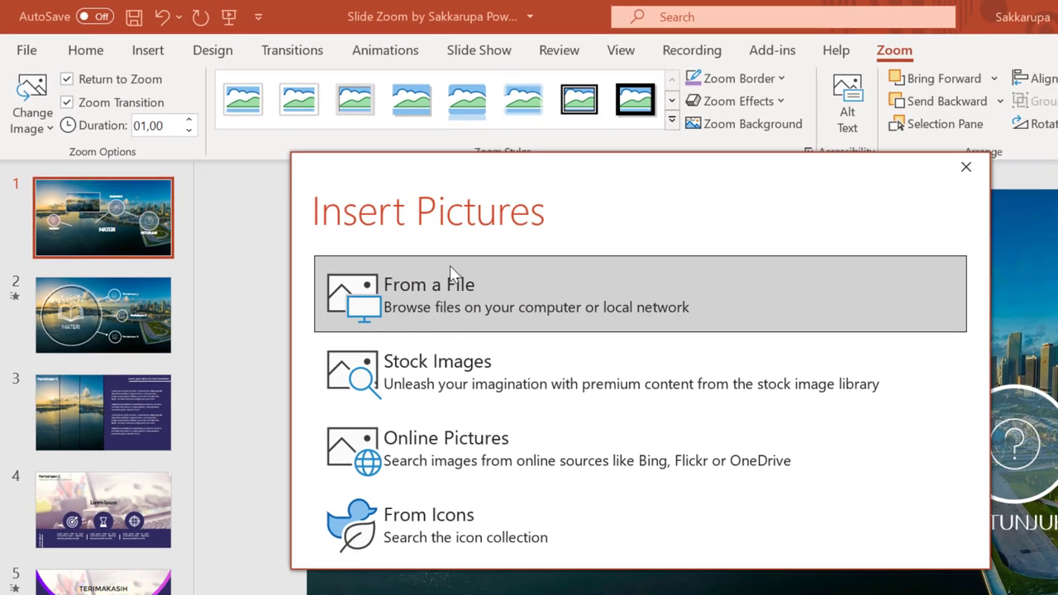
{"action": "left_click", "coordinate": [457, 281]}
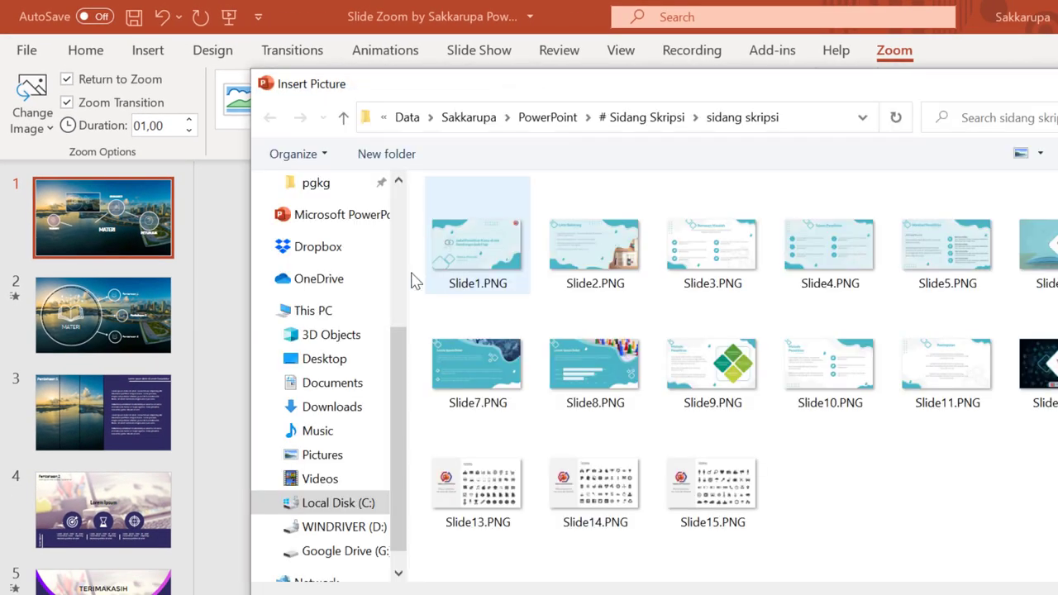
{"action": "left_click_drag", "start_coordinate": [397, 334], "coordinate": [389, 188]}
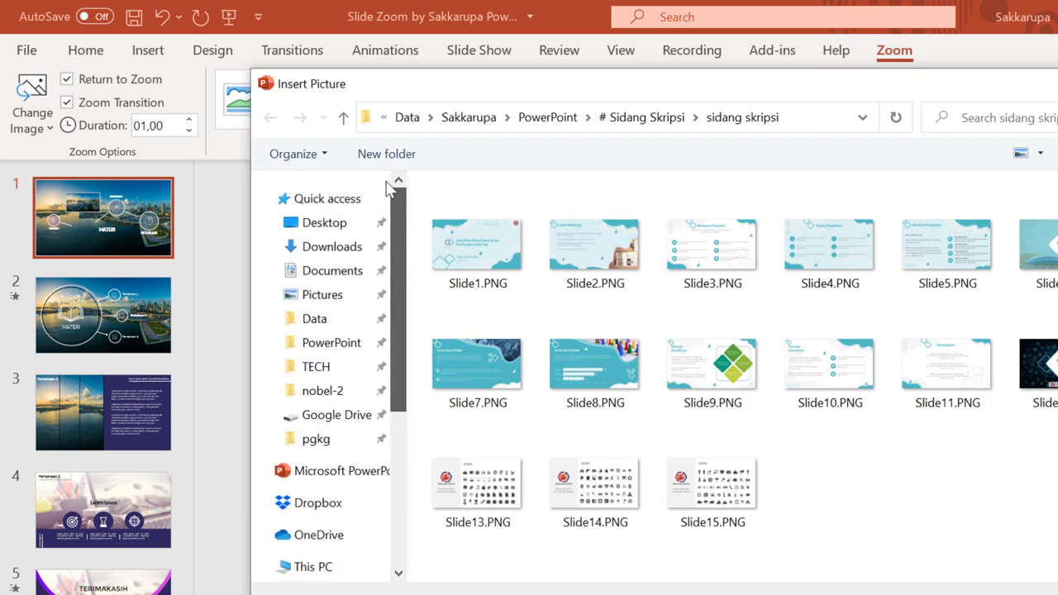
{"action": "left_click", "coordinate": [334, 232]}
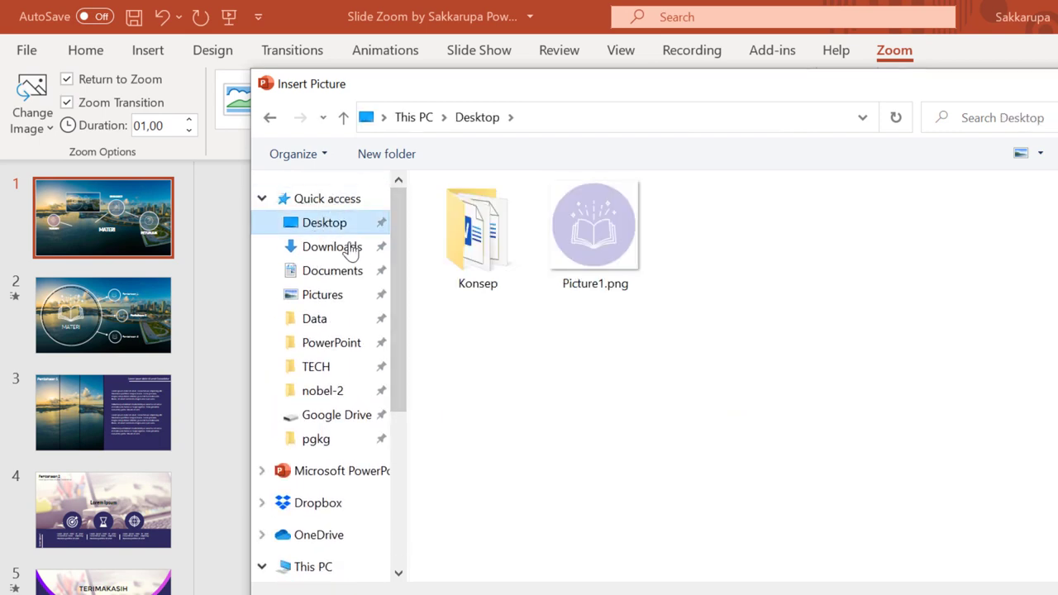
{"action": "double_click", "coordinate": [619, 239]}
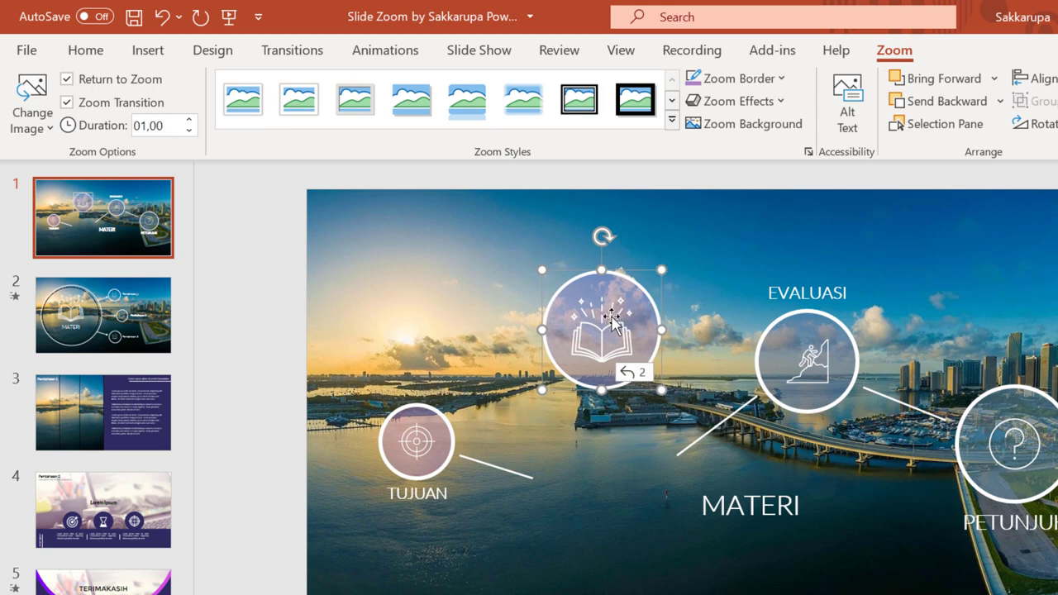
Move the book zoom circle into the MATERI spot and enlarge it slightly.
{"action": "left_click_drag", "start_coordinate": [612, 318], "coordinate": [616, 453]}
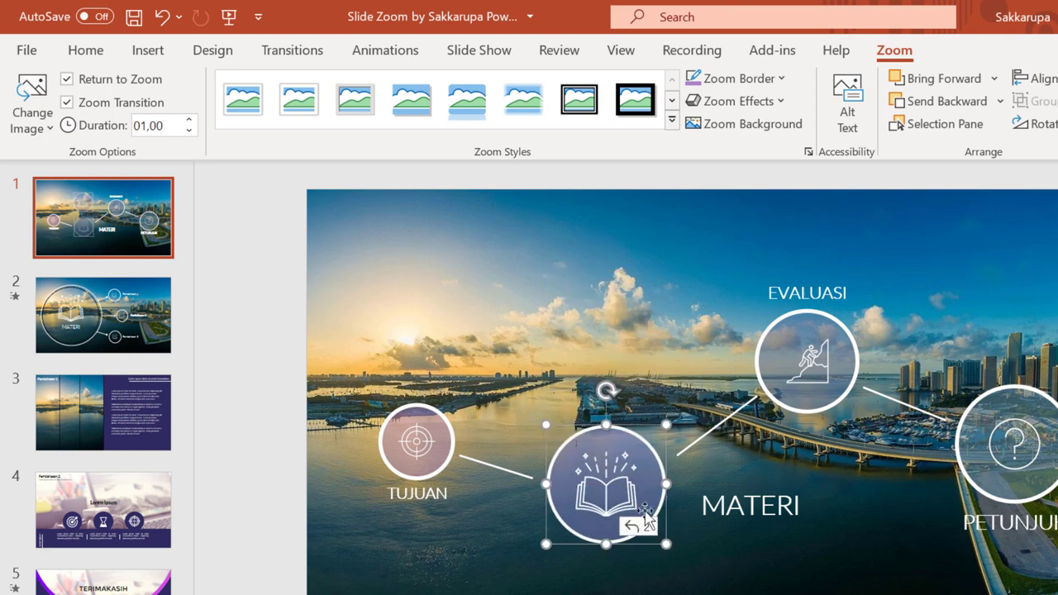
{"action": "left_click_drag", "start_coordinate": [619, 457], "coordinate": [620, 473]}
{"action": "left_click_drag", "start_coordinate": [664, 544], "coordinate": [674, 550]}
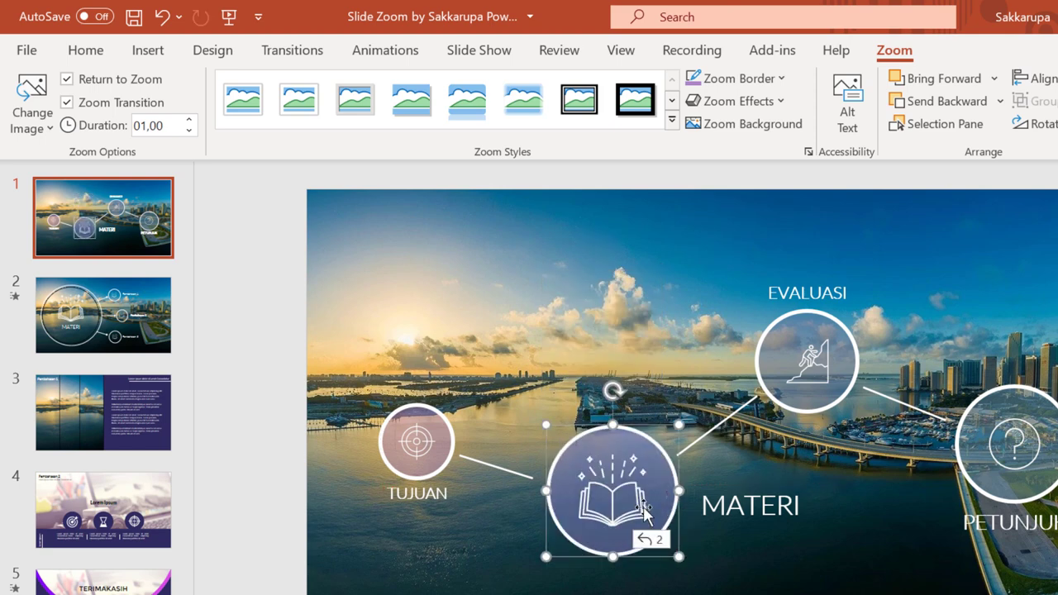
{"action": "left_click", "coordinate": [631, 338]}
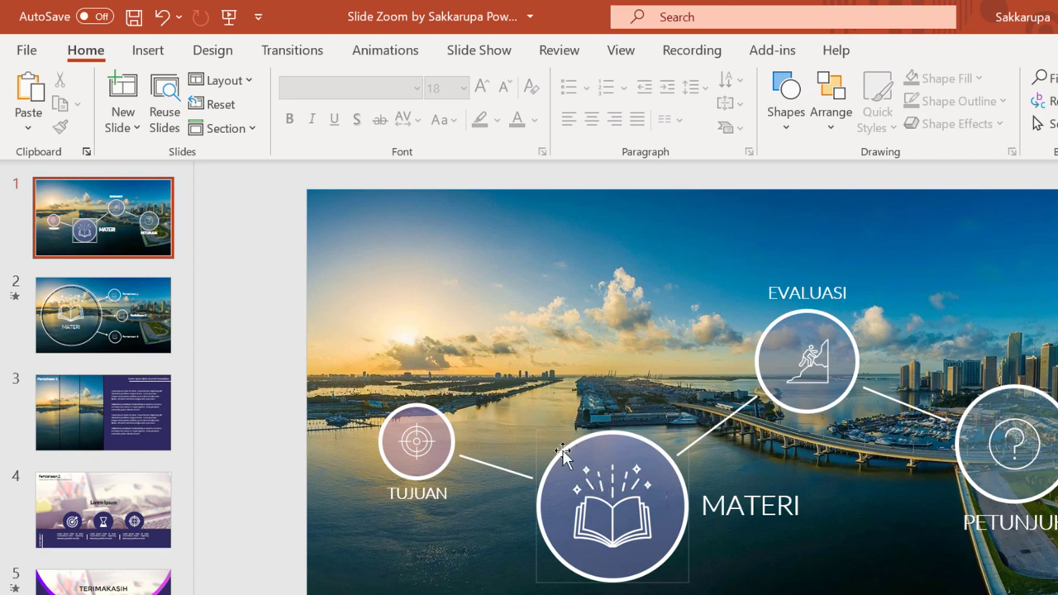
Set the zoom circle's border to No Outline.
{"action": "left_click", "coordinate": [608, 446]}
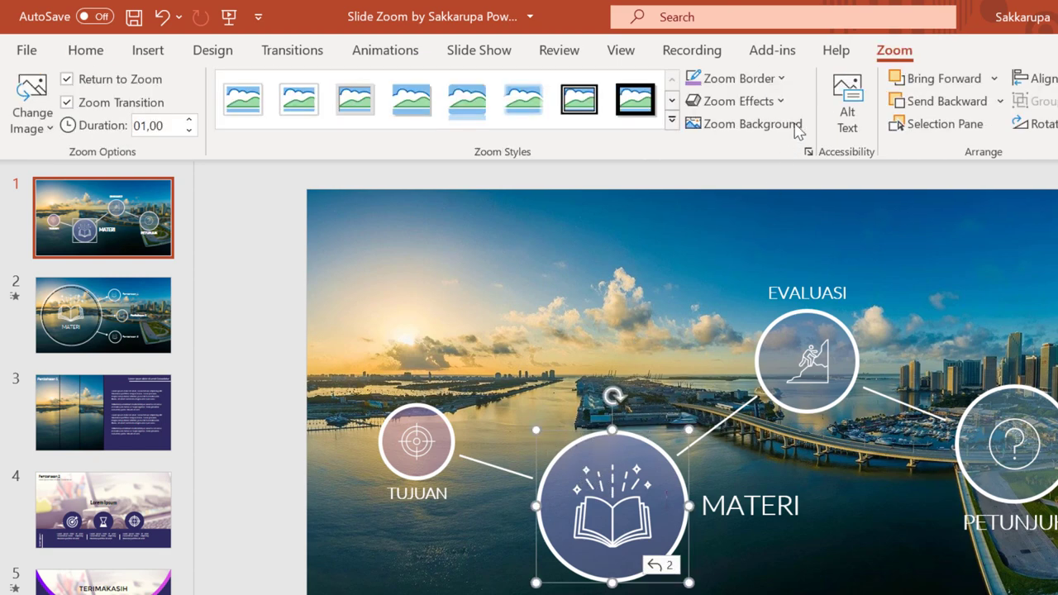
{"action": "left_click", "coordinate": [777, 79]}
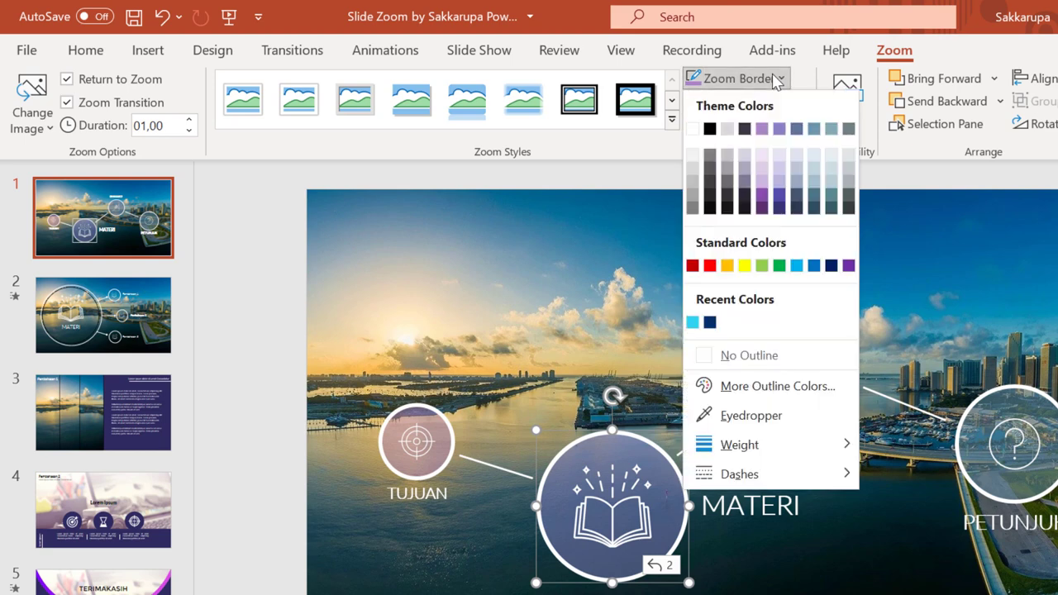
{"action": "left_click", "coordinate": [767, 355]}
{"action": "left_click", "coordinate": [685, 335]}
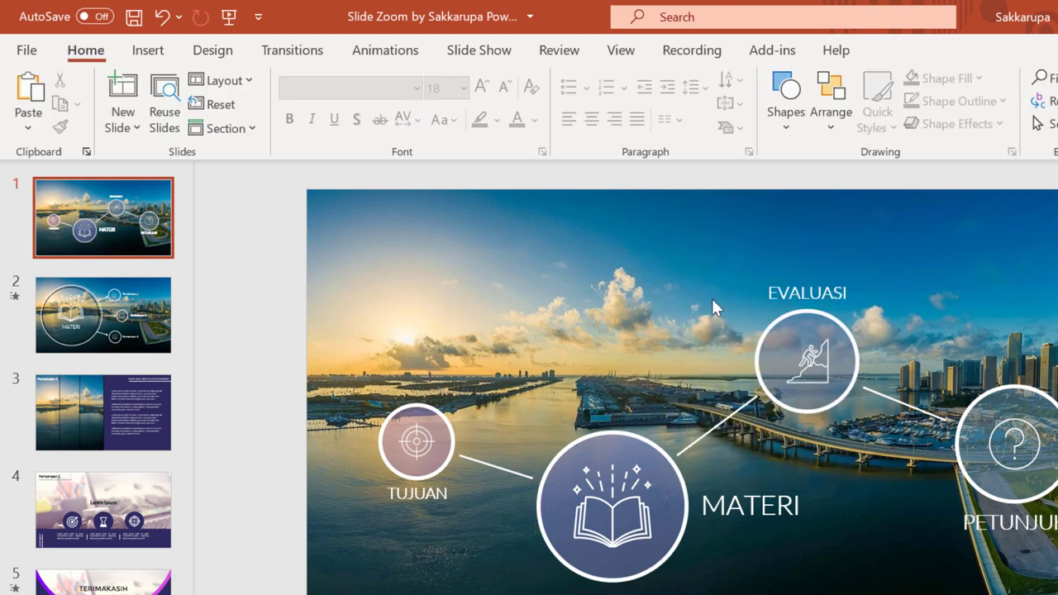
{"action": "left_click", "coordinate": [229, 16]}
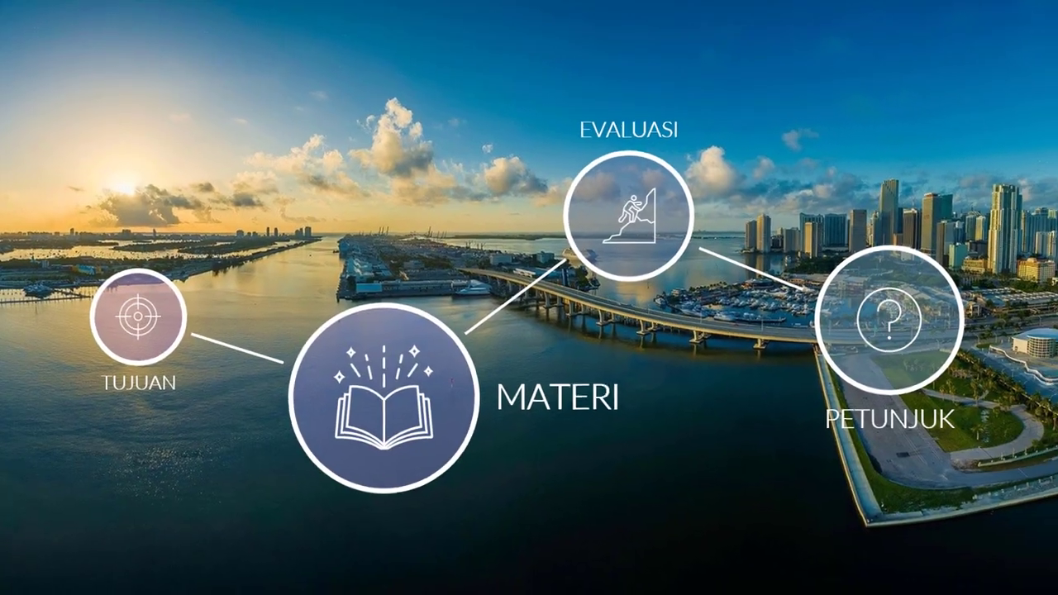
{"action": "left_click", "coordinate": [378, 398]}
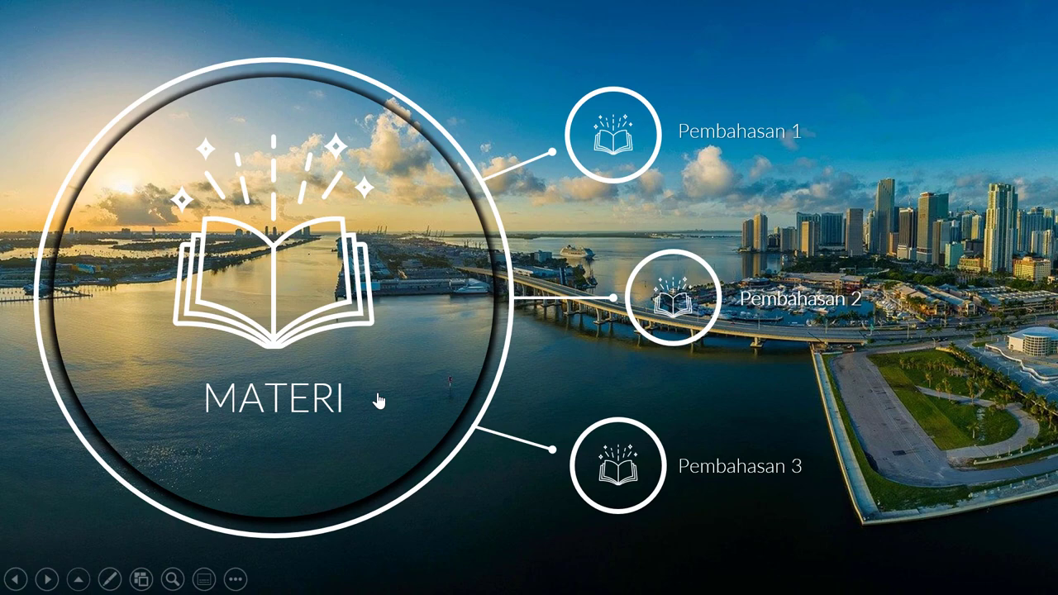
{"action": "left_click", "coordinate": [378, 393]}
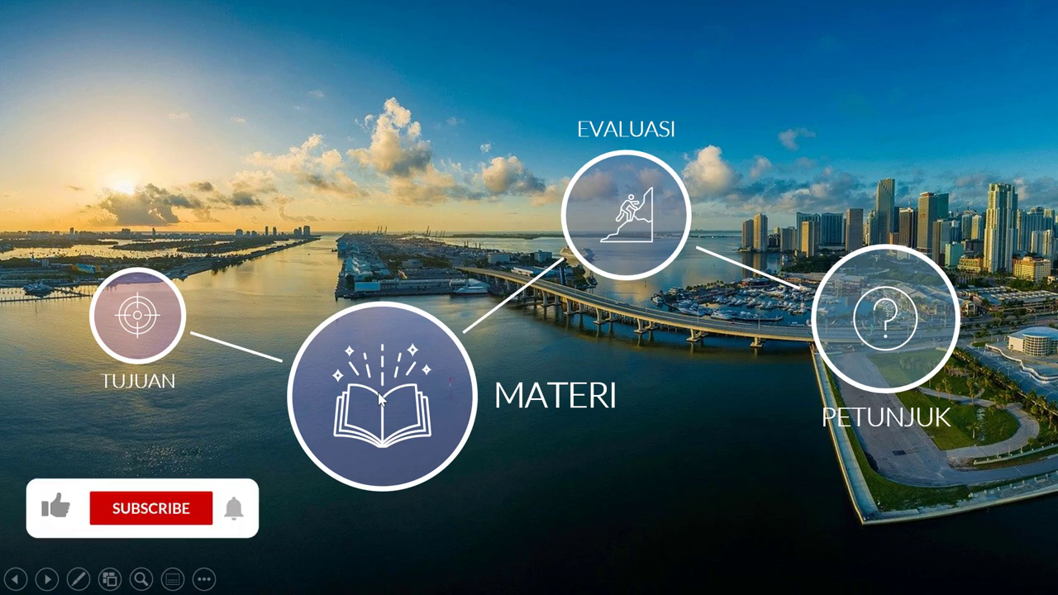
End the slide show and switch to slide 2 for editing.
{"action": "key", "text": "Escape"}
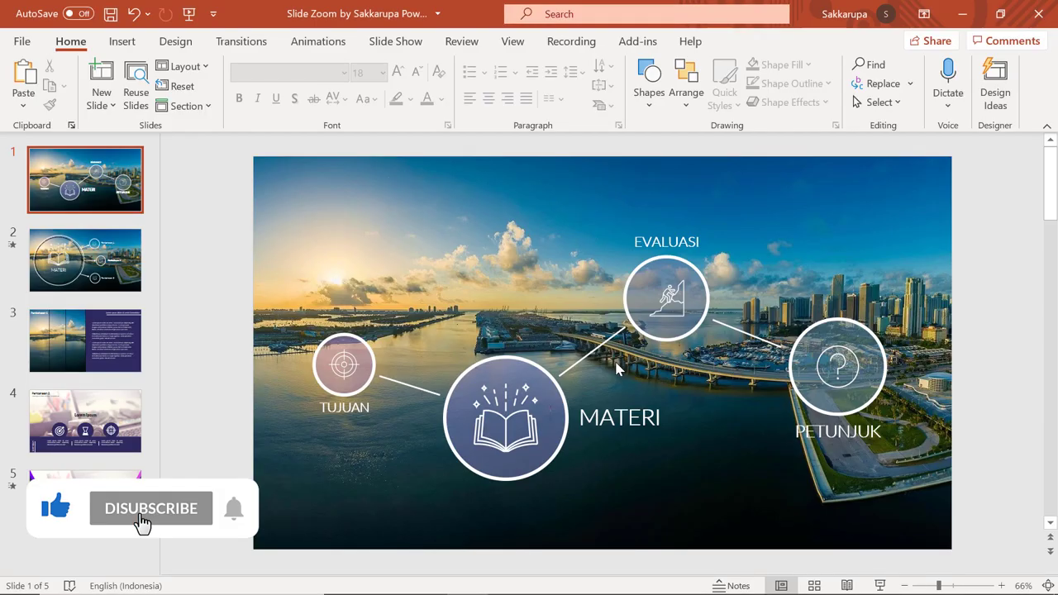
{"action": "left_click", "coordinate": [517, 405]}
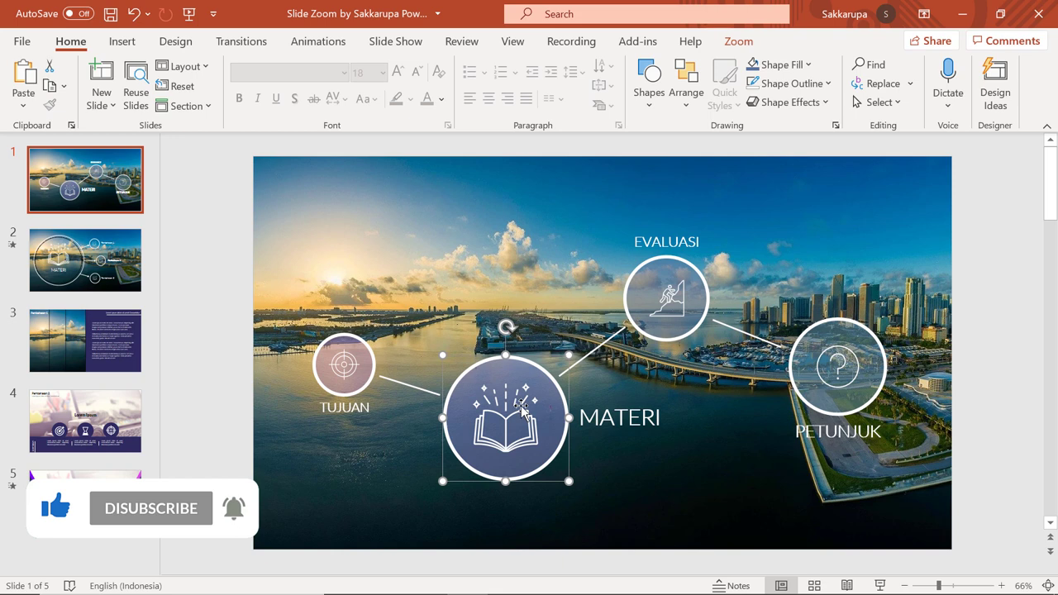
{"action": "left_click", "coordinate": [99, 255]}
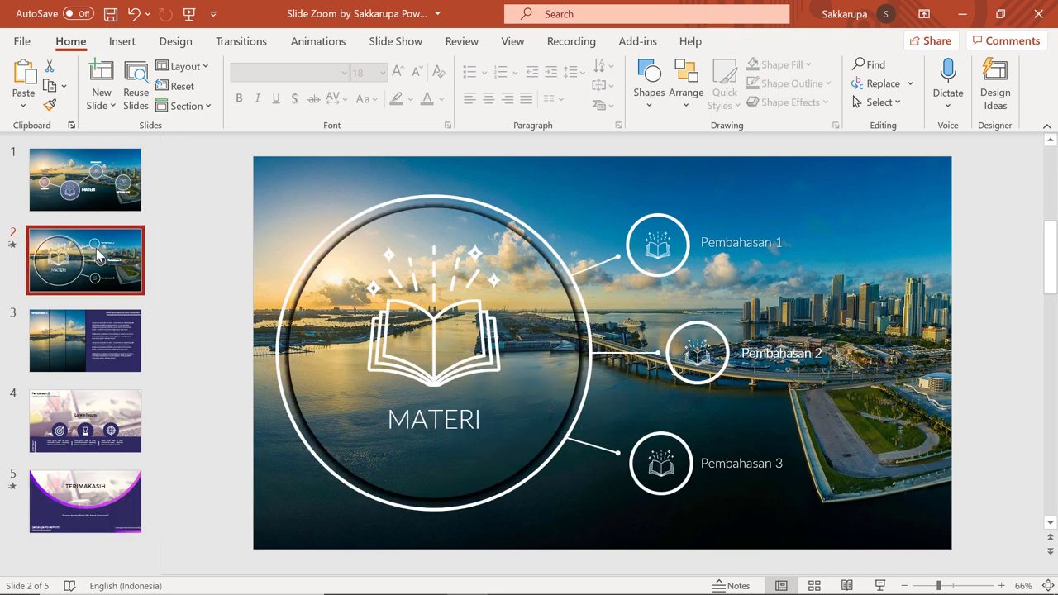
Save the Pembahasan 1 icon to the Desktop as Picture2.png, then delete it from slide 2.
{"action": "left_click", "coordinate": [677, 230]}
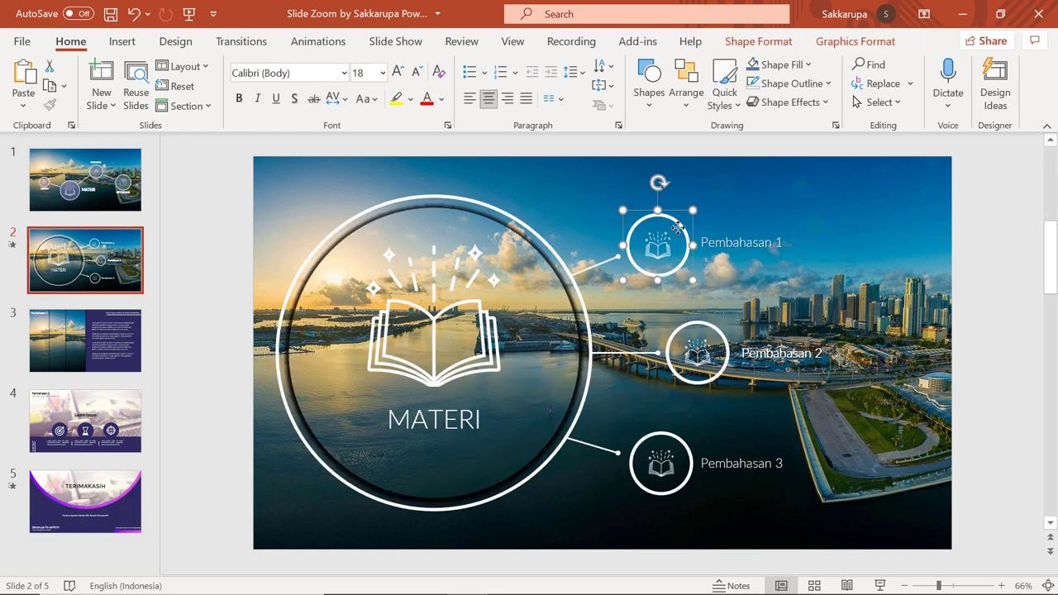
{"action": "right_click", "coordinate": [657, 239]}
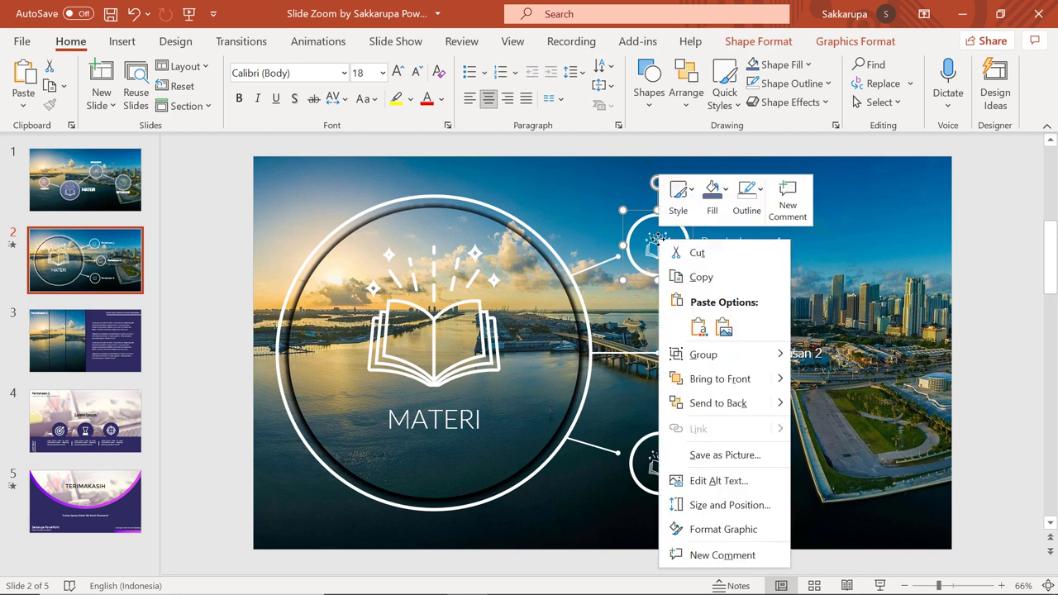
{"action": "left_click", "coordinate": [767, 450]}
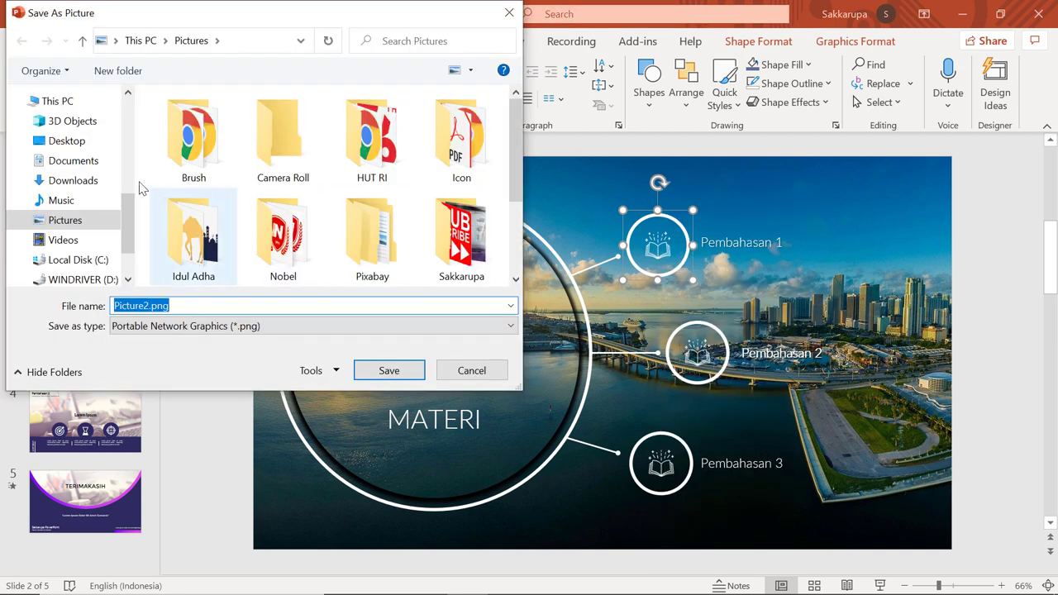
{"action": "left_click", "coordinate": [66, 140]}
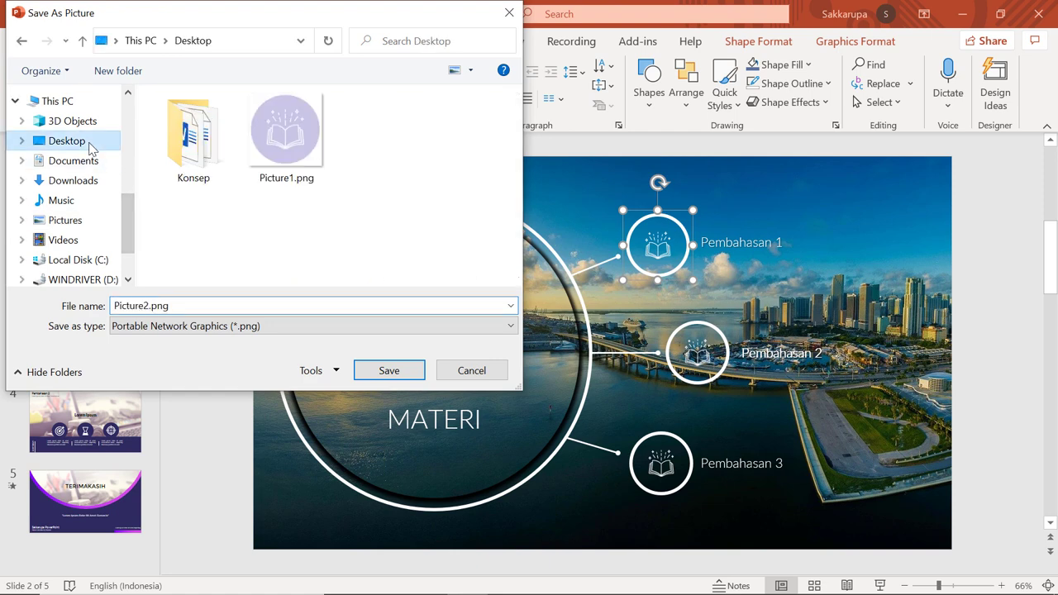
{"action": "left_click", "coordinate": [406, 372]}
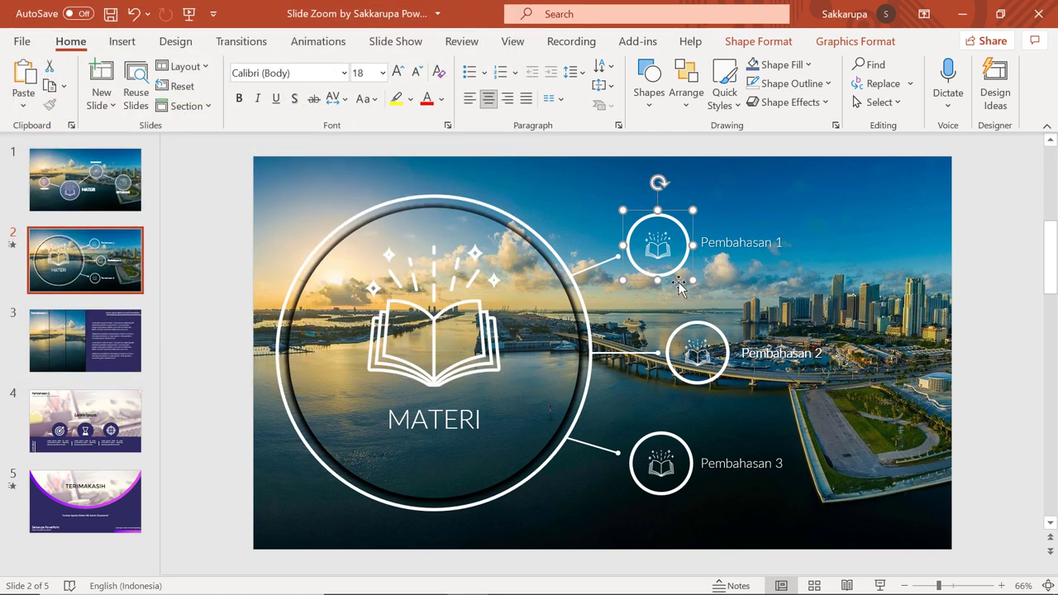
{"action": "left_click", "coordinate": [639, 293]}
{"action": "left_click", "coordinate": [648, 275]}
{"action": "key", "text": "Delete"}
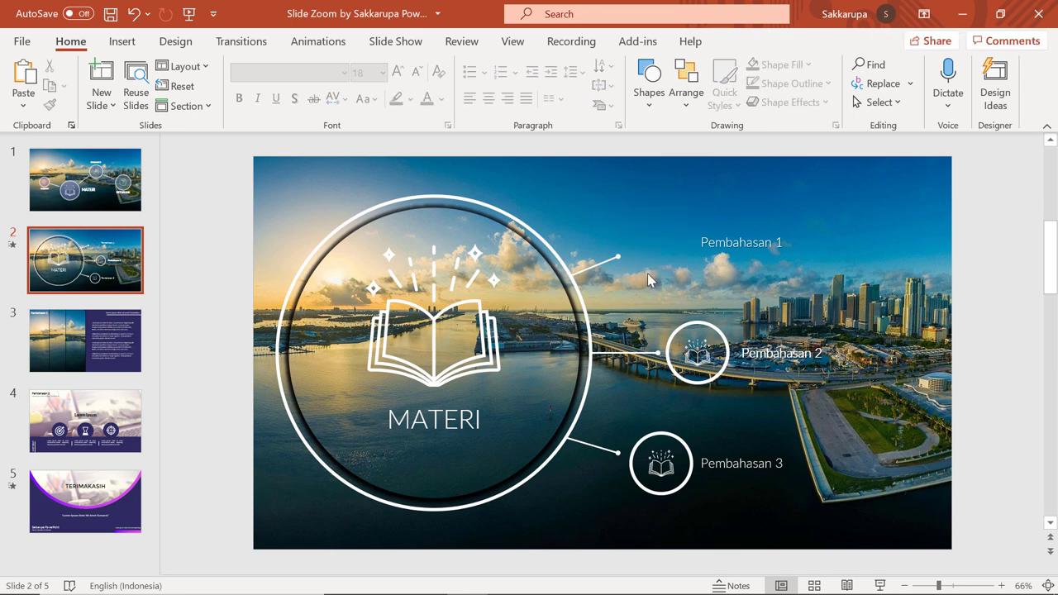
Add a Slide Zoom to slide 3 on slide 2 and place it beside the Pembahasan 1 label.
{"action": "left_click", "coordinate": [125, 43]}
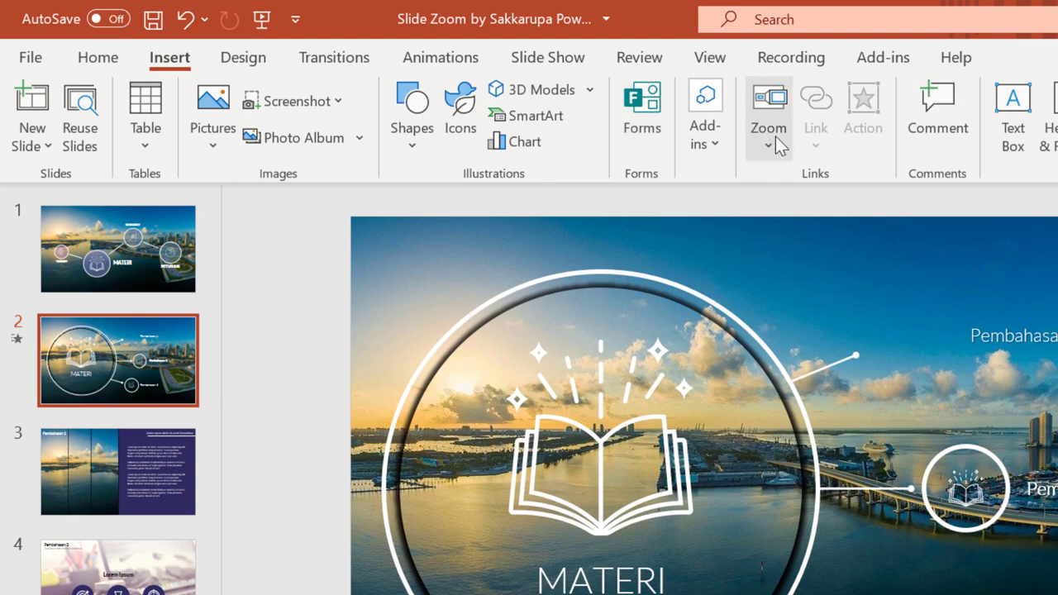
{"action": "left_click", "coordinate": [775, 137]}
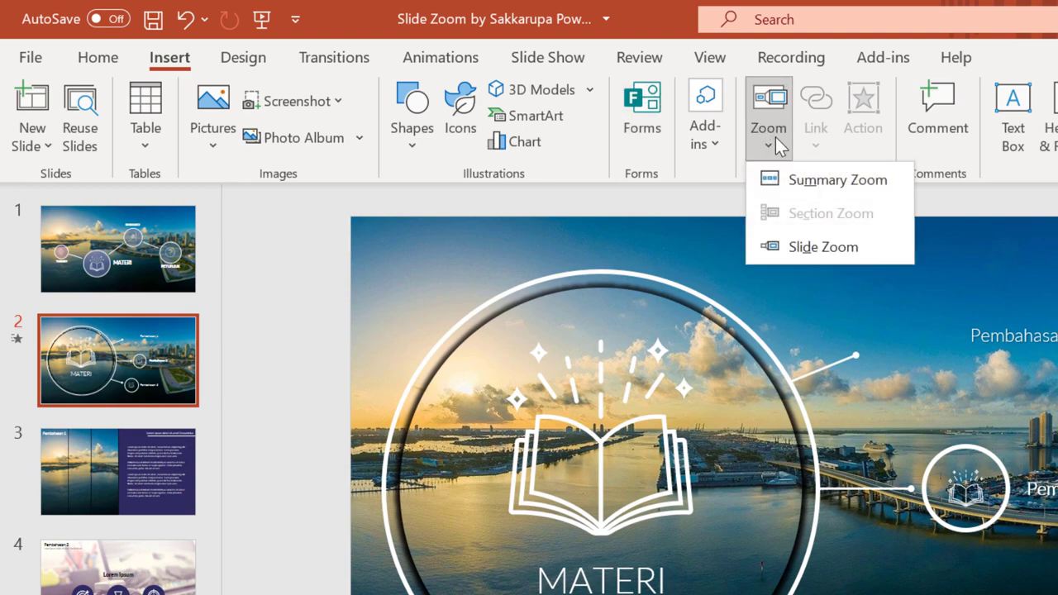
{"action": "left_click", "coordinate": [882, 236]}
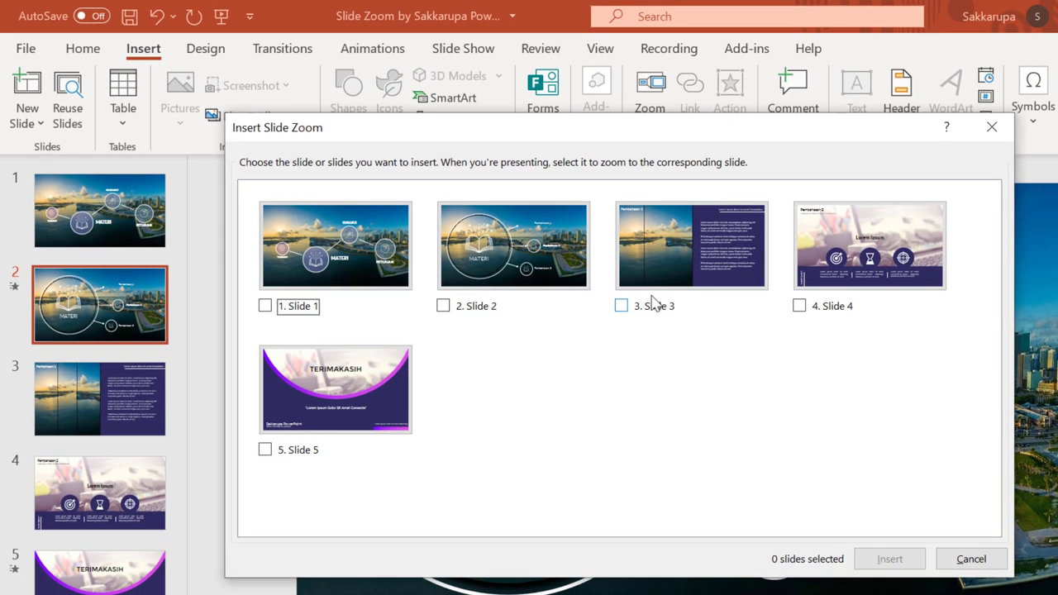
{"action": "left_click", "coordinate": [670, 271]}
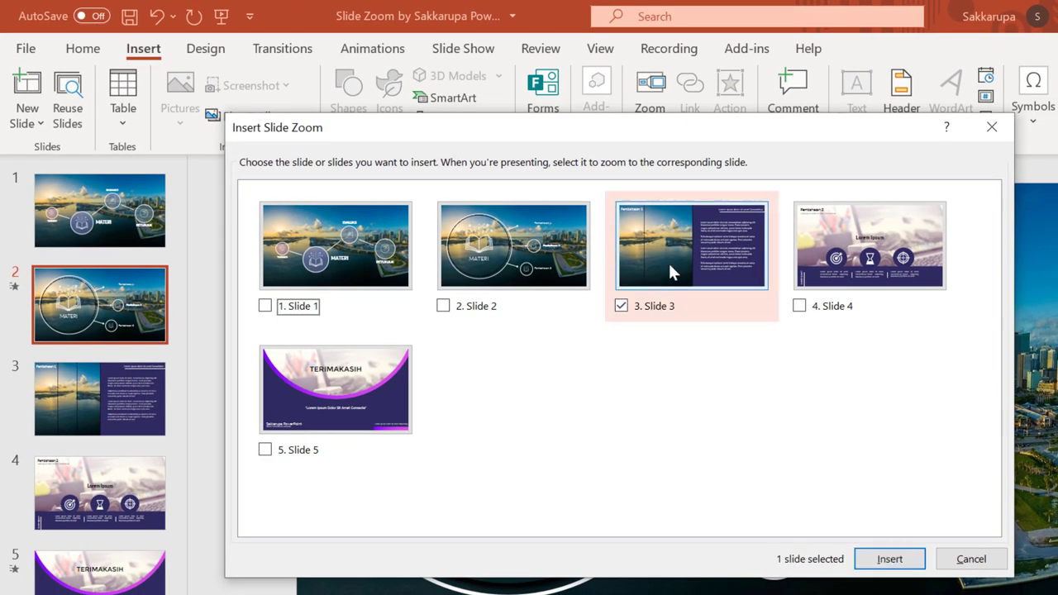
{"action": "left_click", "coordinate": [889, 559]}
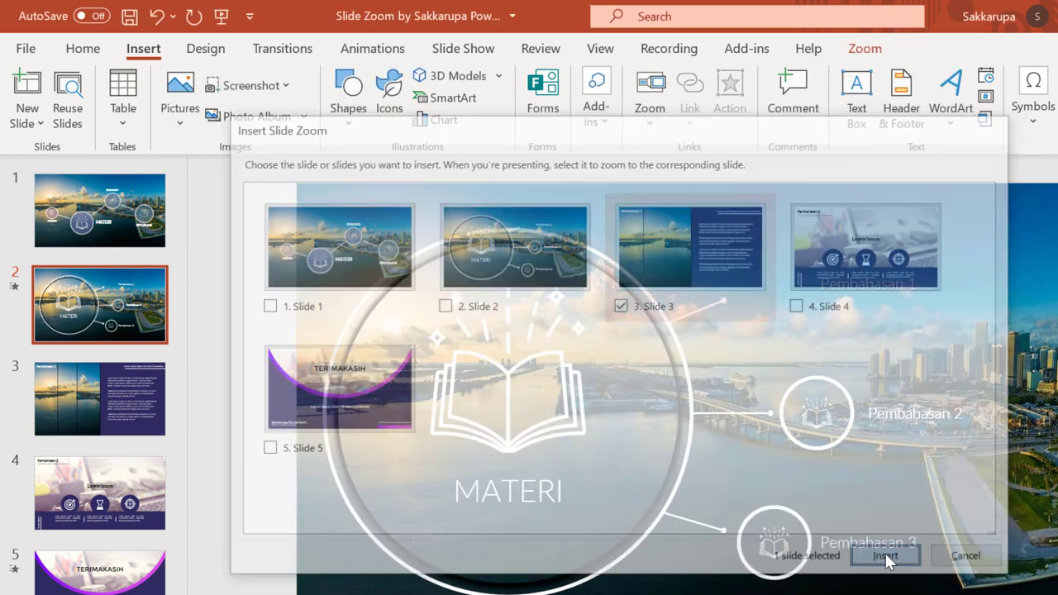
{"action": "mouse_move", "coordinate": [714, 415]}
{"action": "left_mouse_down"}
{"action": "mouse_move", "coordinate": [778, 322]}
{"action": "mouse_move", "coordinate": [771, 291]}
{"action": "left_mouse_up"}
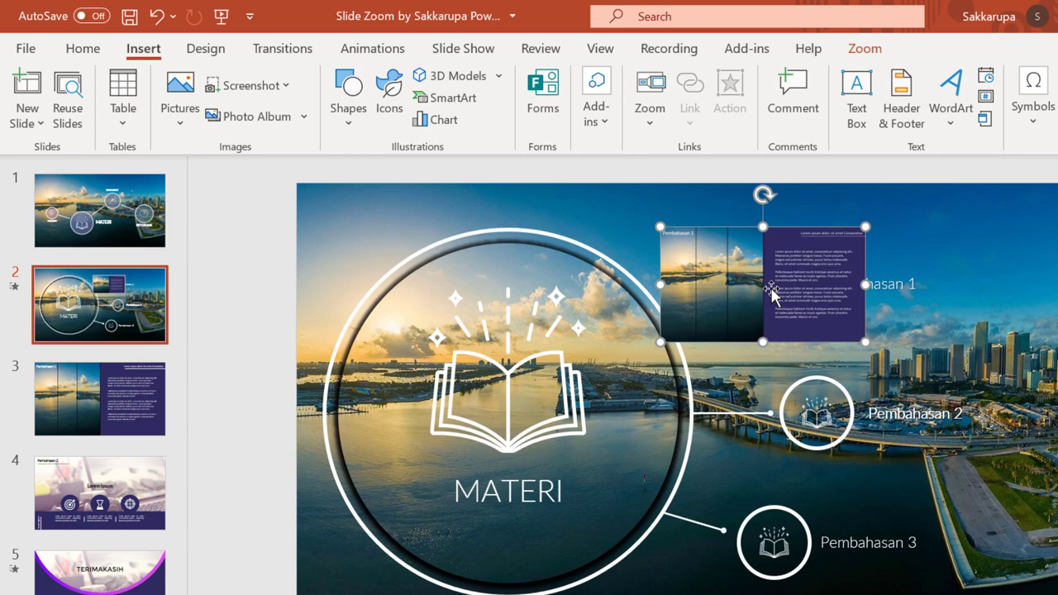
Replace the slide 3 zoom's image with Picture2.png, shrink it to icon size and position it beside Pembahasan 1.
{"action": "left_click", "coordinate": [864, 55]}
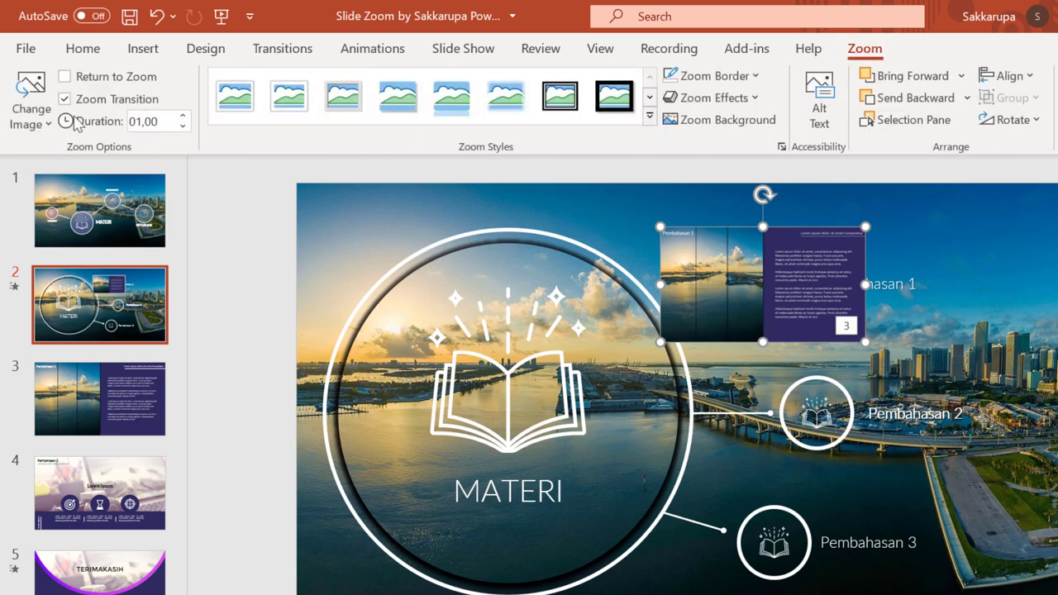
{"action": "left_click", "coordinate": [30, 95]}
{"action": "left_click", "coordinate": [439, 257]}
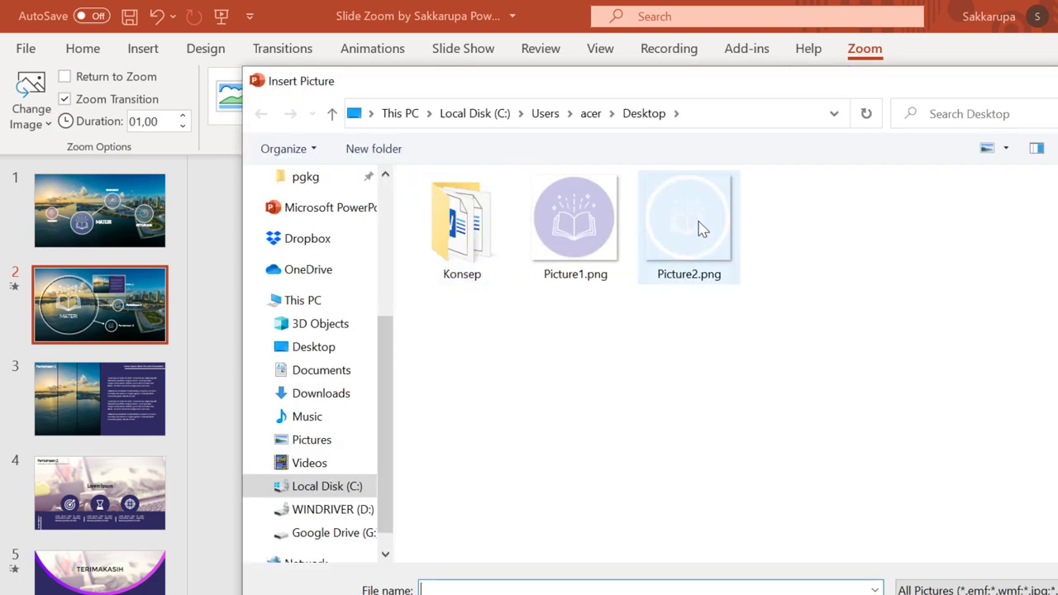
{"action": "double_click", "coordinate": [700, 225]}
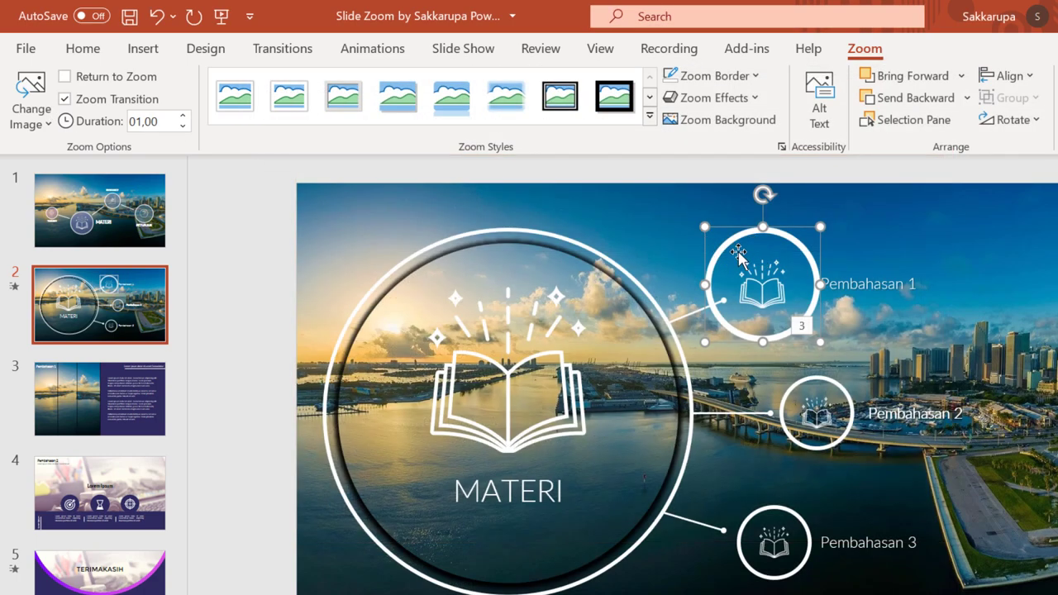
{"action": "left_click_drag", "start_coordinate": [707, 229], "coordinate": [749, 271]}
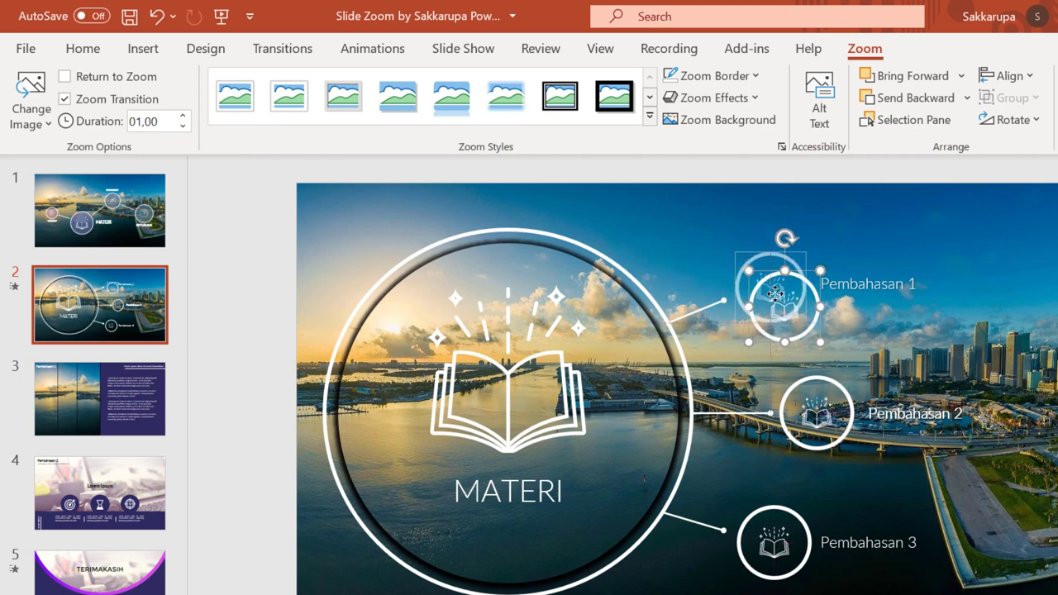
{"action": "left_click_drag", "start_coordinate": [783, 309], "coordinate": [773, 294]}
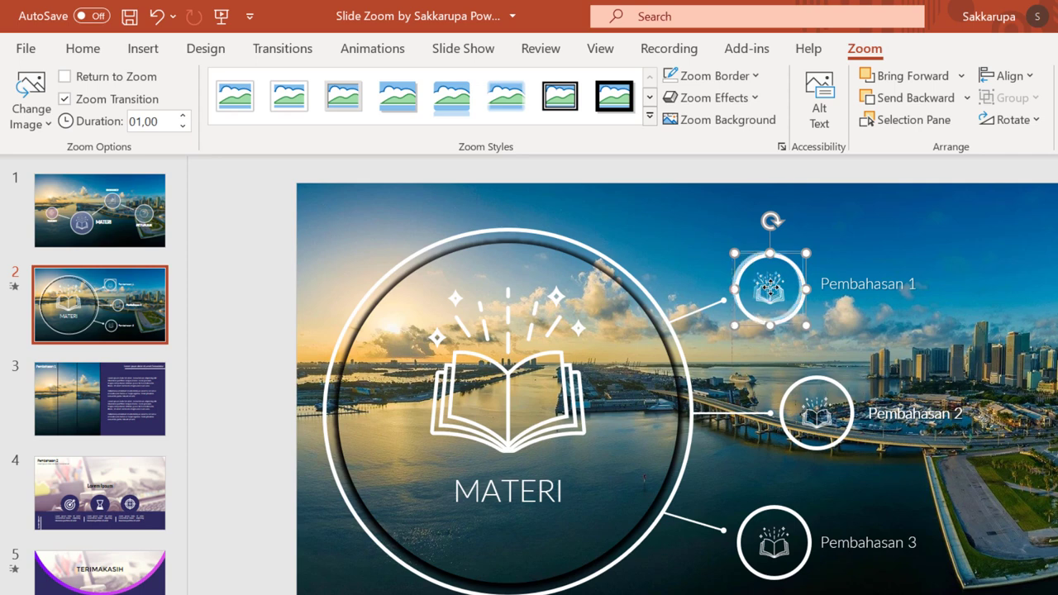
Check the new zoom icon's look and delete the old Pembahasan 2 icon.
{"action": "left_click", "coordinate": [928, 247]}
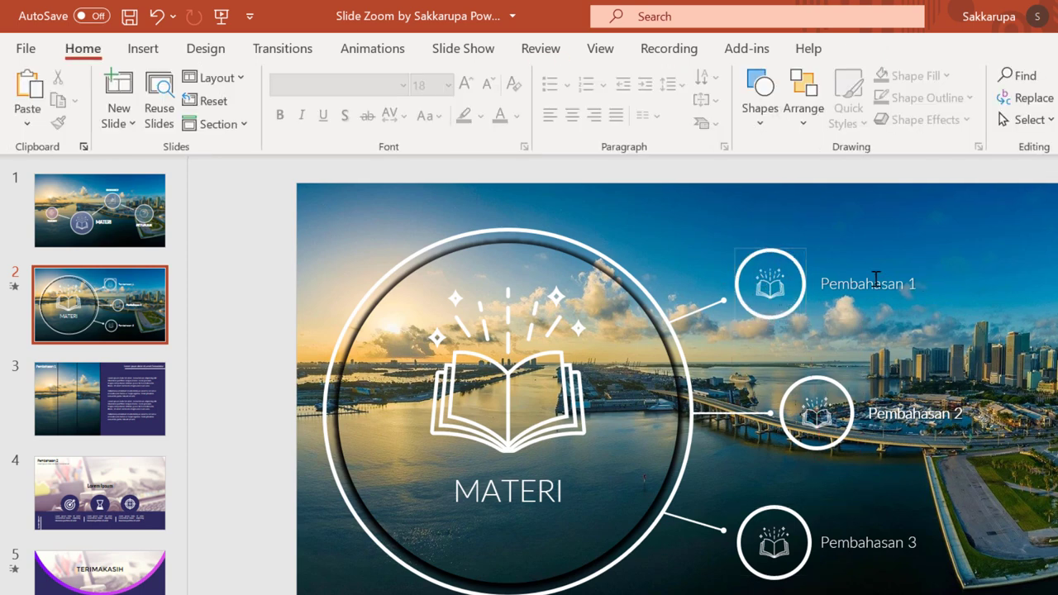
{"action": "left_click", "coordinate": [777, 273]}
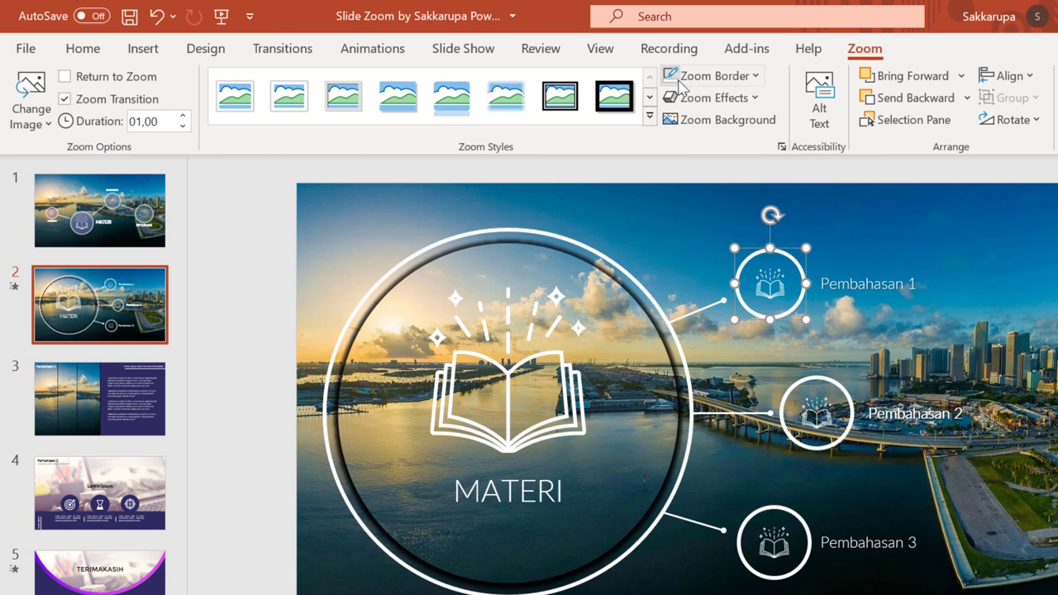
{"action": "left_click", "coordinate": [697, 248]}
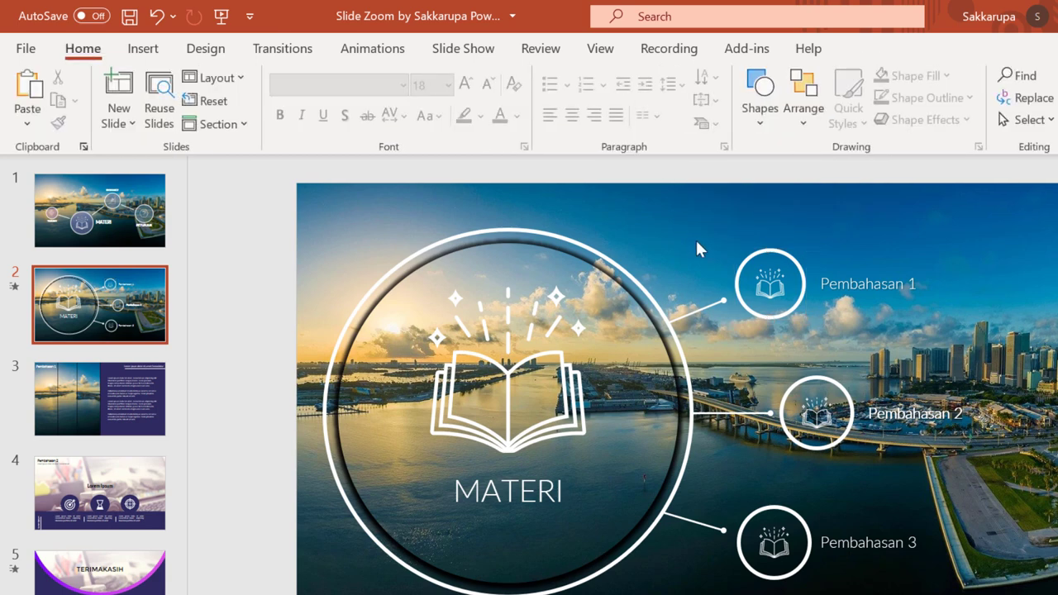
{"action": "left_click", "coordinate": [758, 303]}
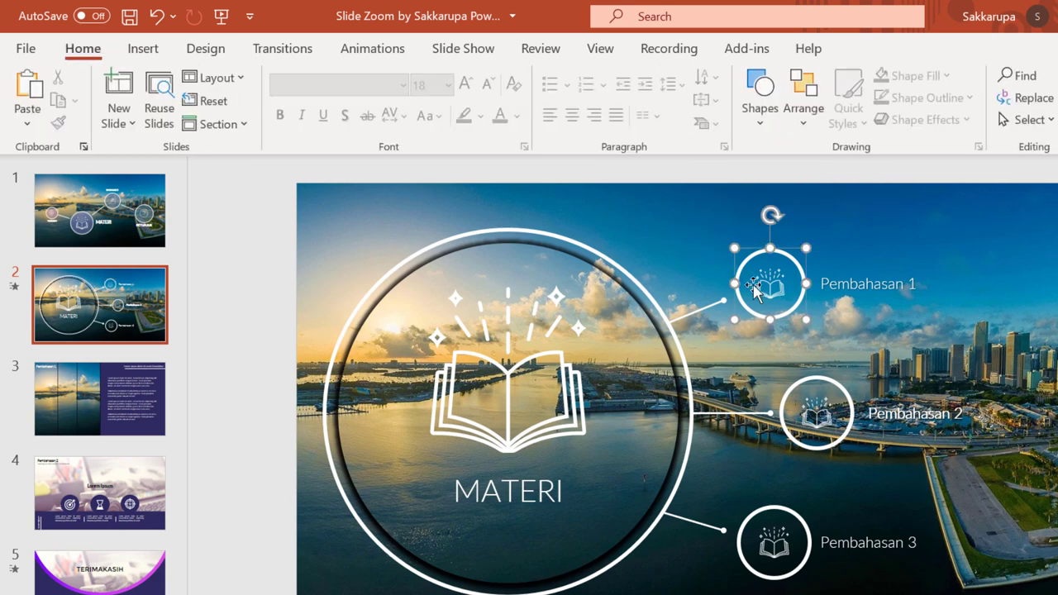
{"action": "left_click", "coordinate": [807, 437]}
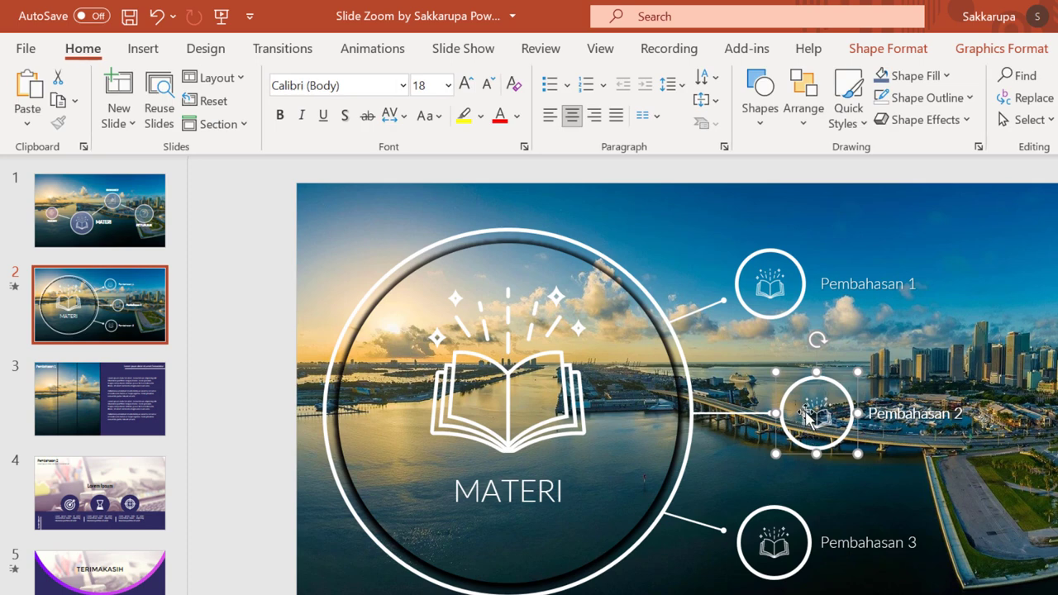
{"action": "key", "text": "Delete"}
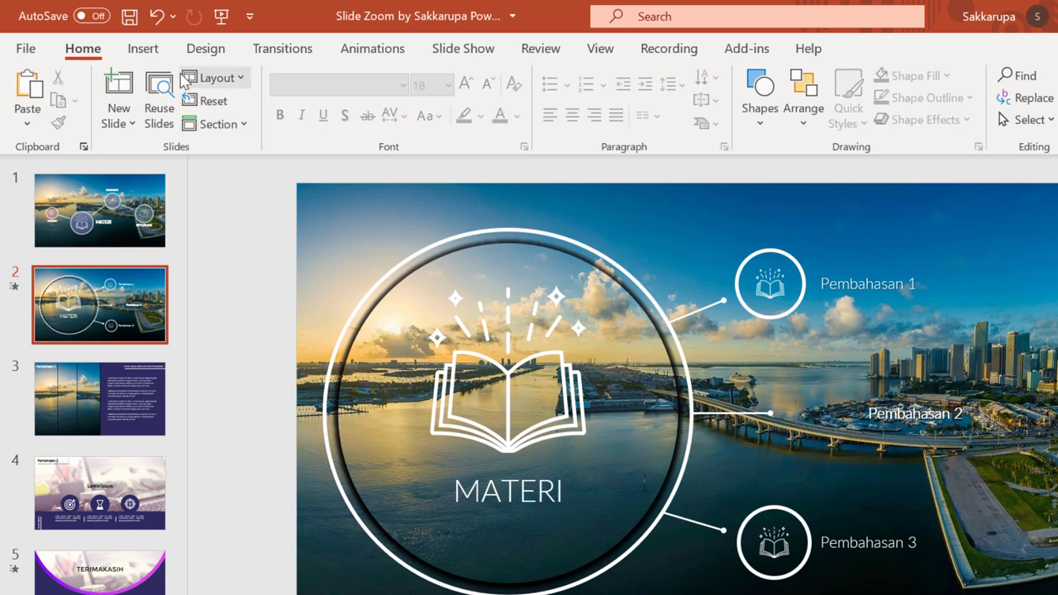
Insert a Slide Zoom to slide 4 on slide 2 and move it toward Pembahasan 2.
{"action": "left_click", "coordinate": [143, 48]}
{"action": "left_click", "coordinate": [650, 114]}
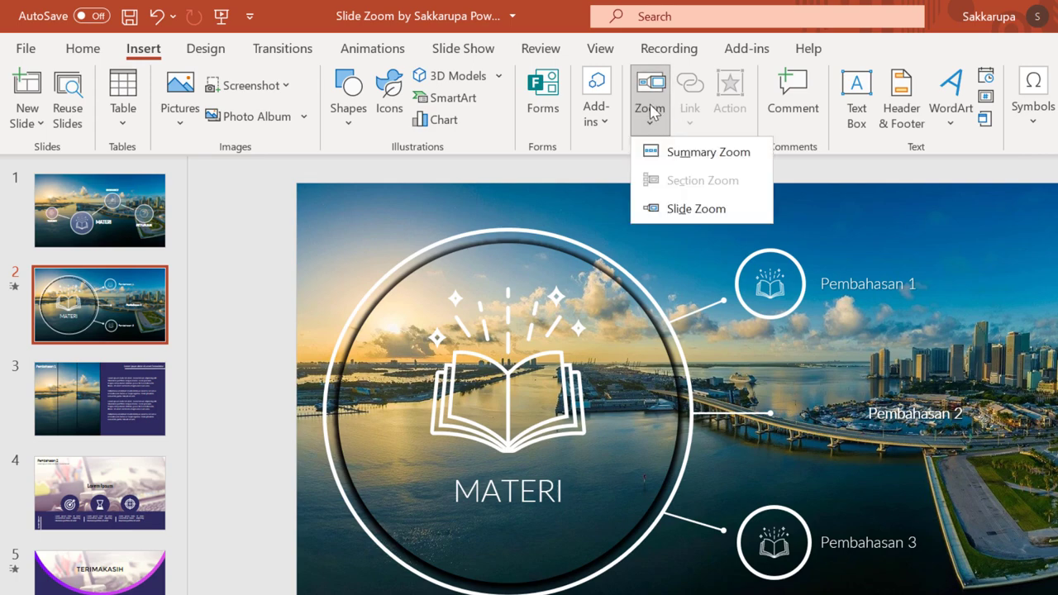
{"action": "left_click", "coordinate": [732, 211]}
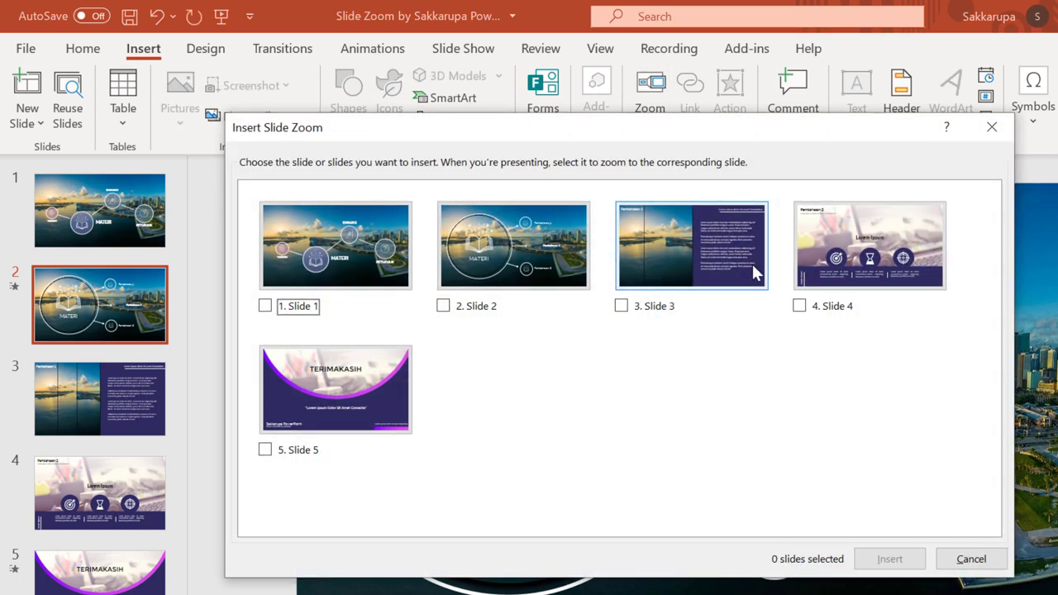
{"action": "left_click", "coordinate": [872, 265]}
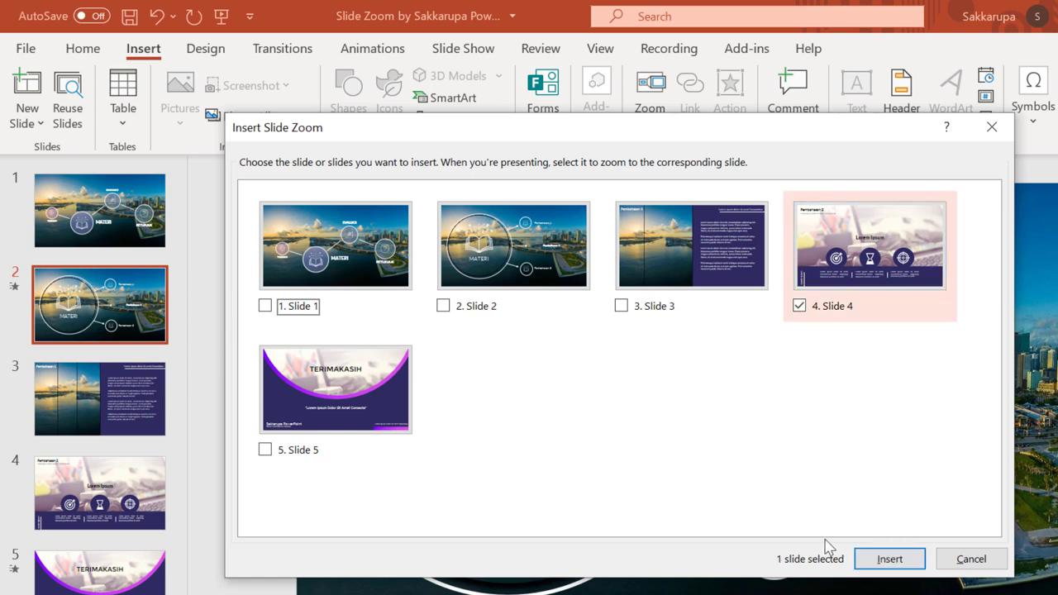
{"action": "left_click", "coordinate": [885, 559]}
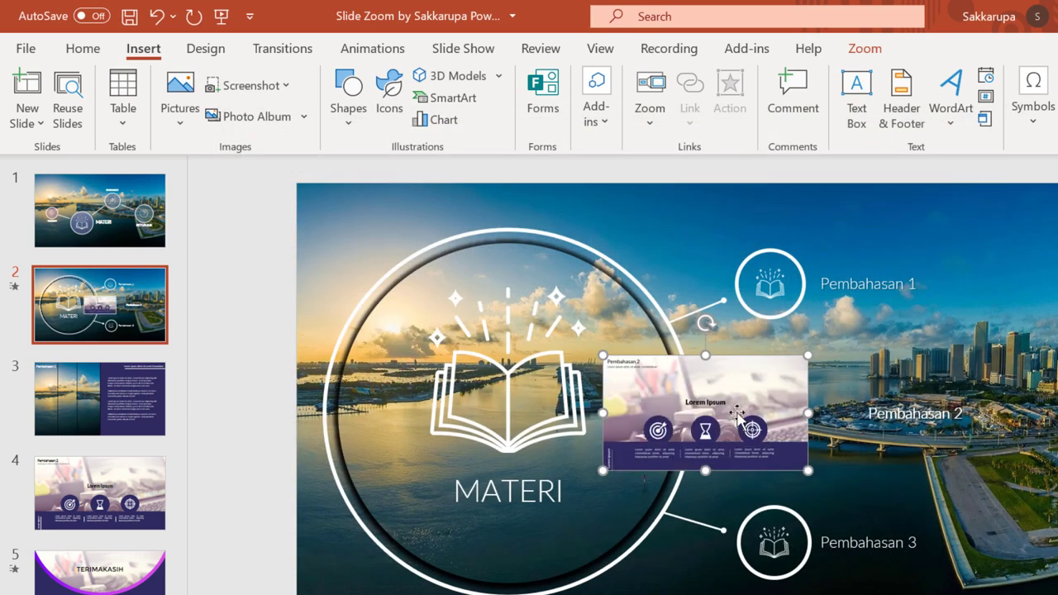
{"action": "left_click_drag", "start_coordinate": [737, 414], "coordinate": [760, 411]}
Turn on Return to Zoom for the slide 4 zoom and check the Pembahasan 1 zoom's settings.
{"action": "left_click", "coordinate": [875, 53]}
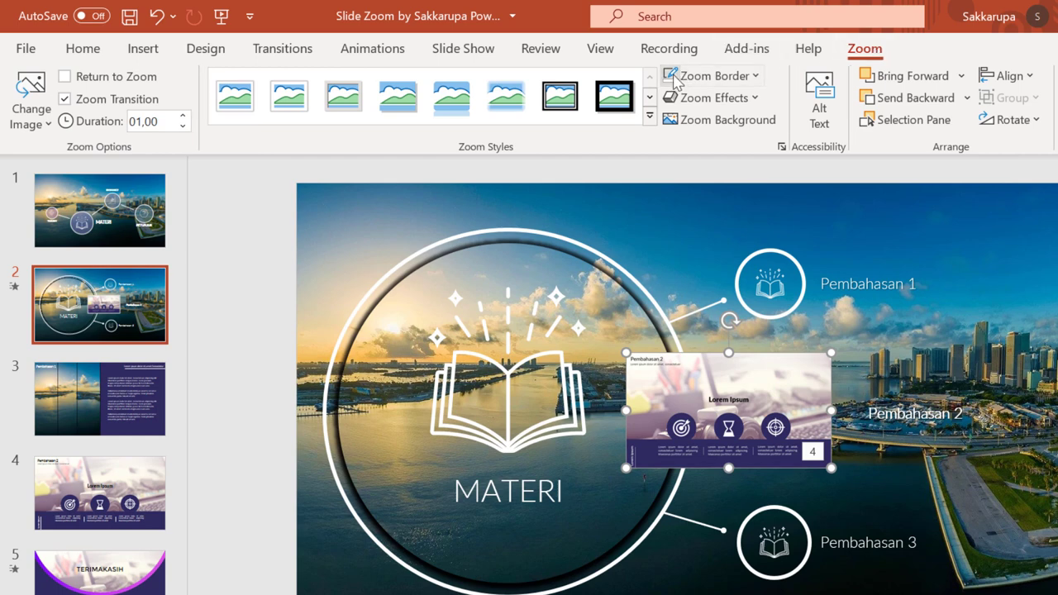
{"action": "left_click", "coordinate": [66, 78]}
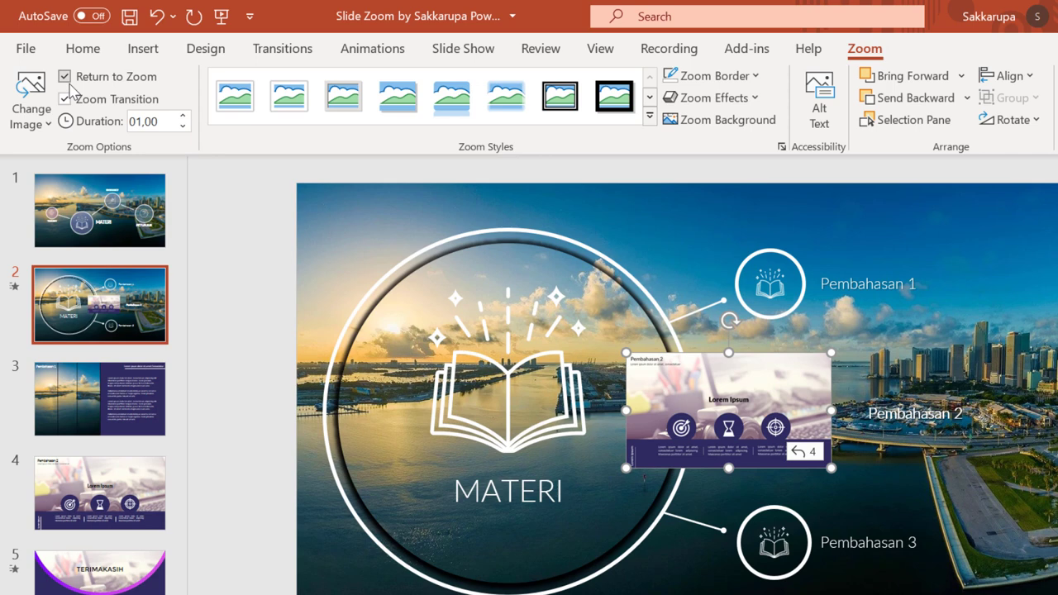
{"action": "left_click", "coordinate": [777, 279]}
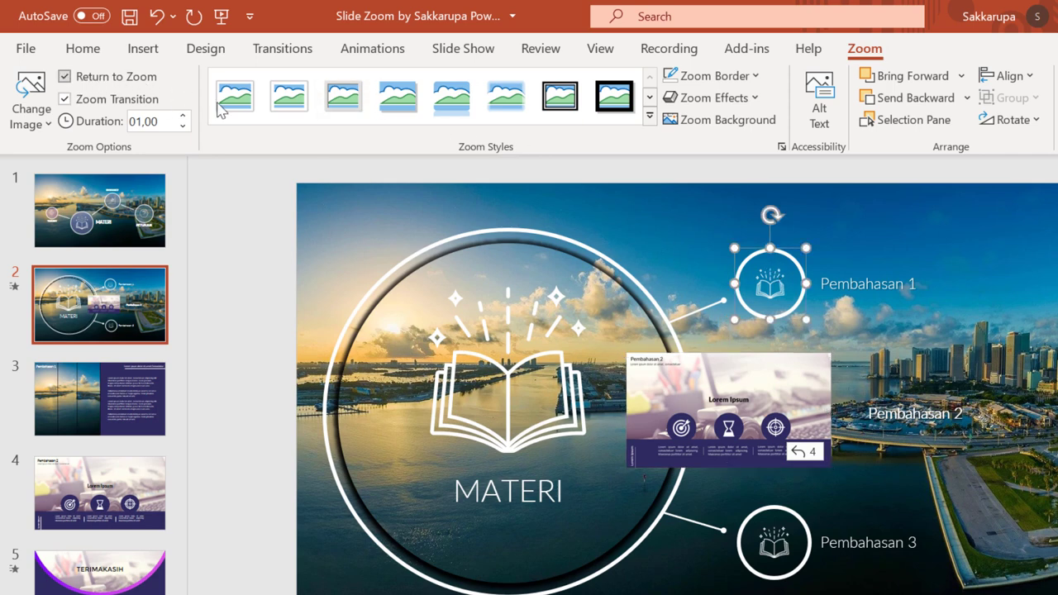
{"action": "left_click", "coordinate": [754, 376]}
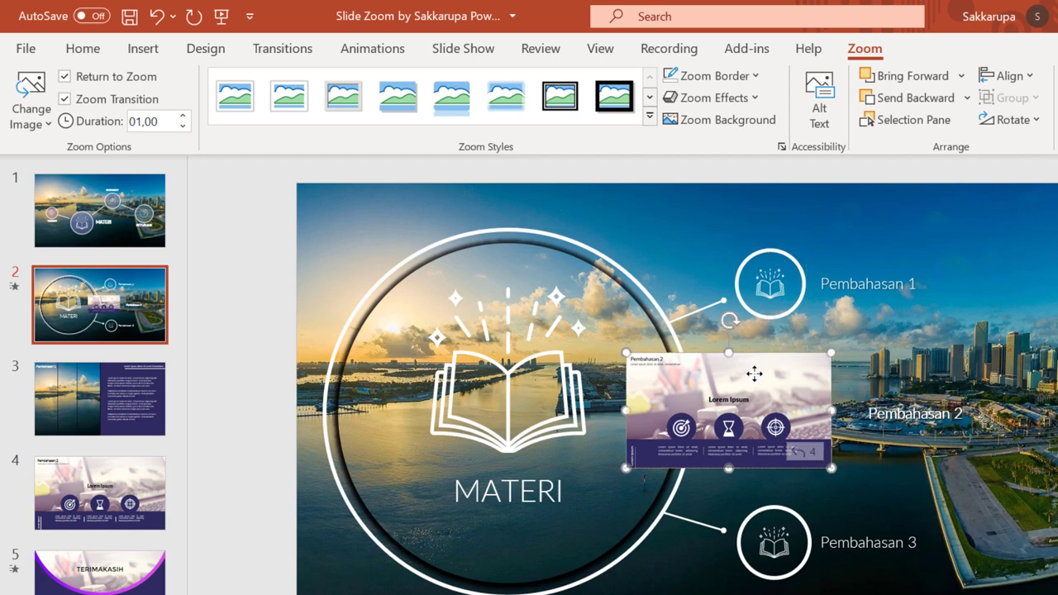
Replace the slide 4 zoom's image with Picture2.png and place it at the Pembahasan 2 spot.
{"action": "left_click", "coordinate": [29, 86]}
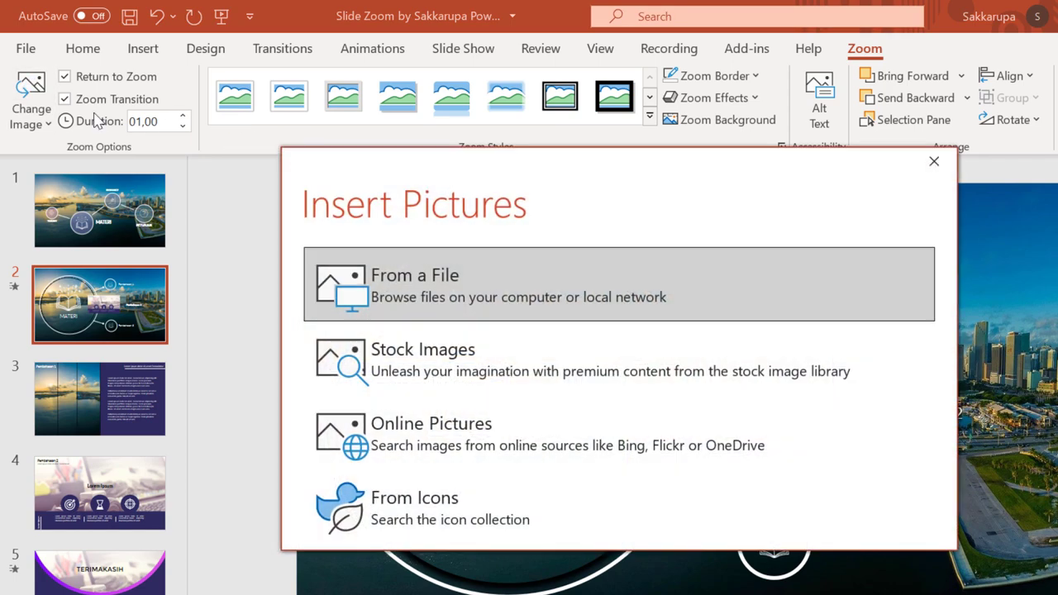
{"action": "left_click", "coordinate": [357, 264]}
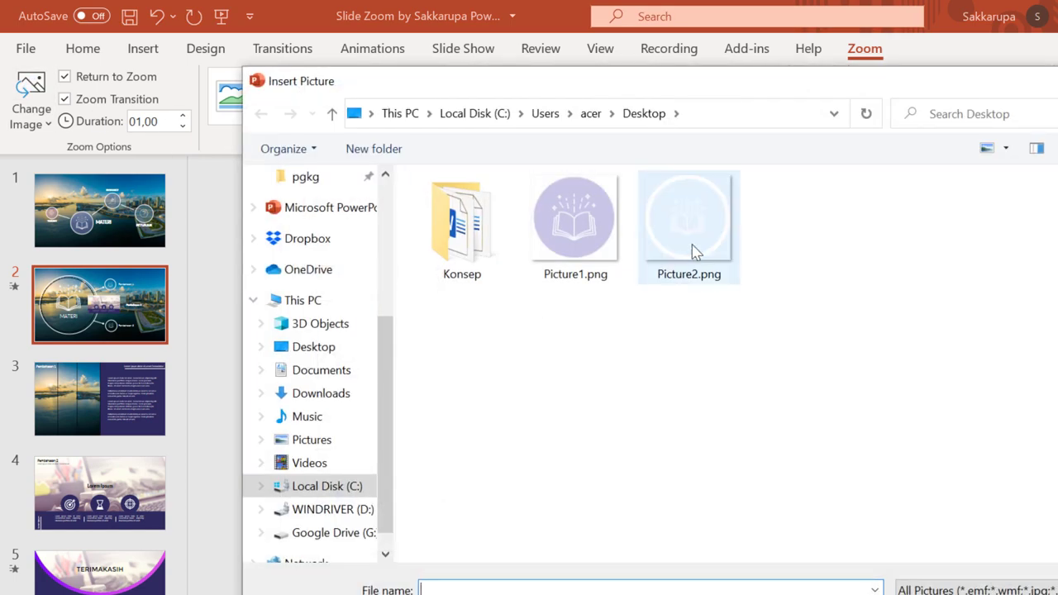
{"action": "double_click", "coordinate": [692, 251]}
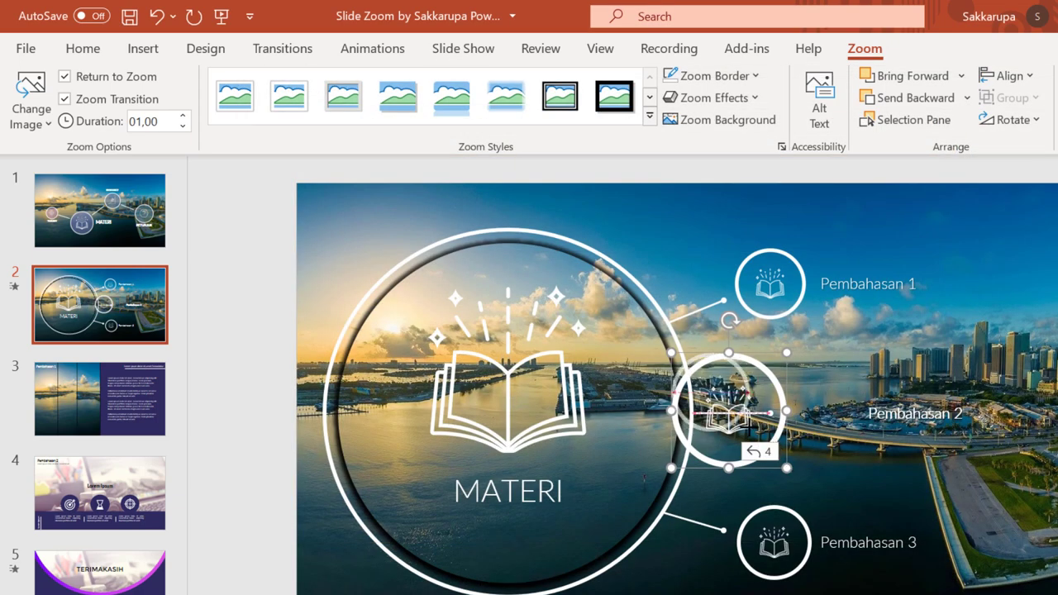
{"action": "left_click_drag", "start_coordinate": [747, 417], "coordinate": [813, 398]}
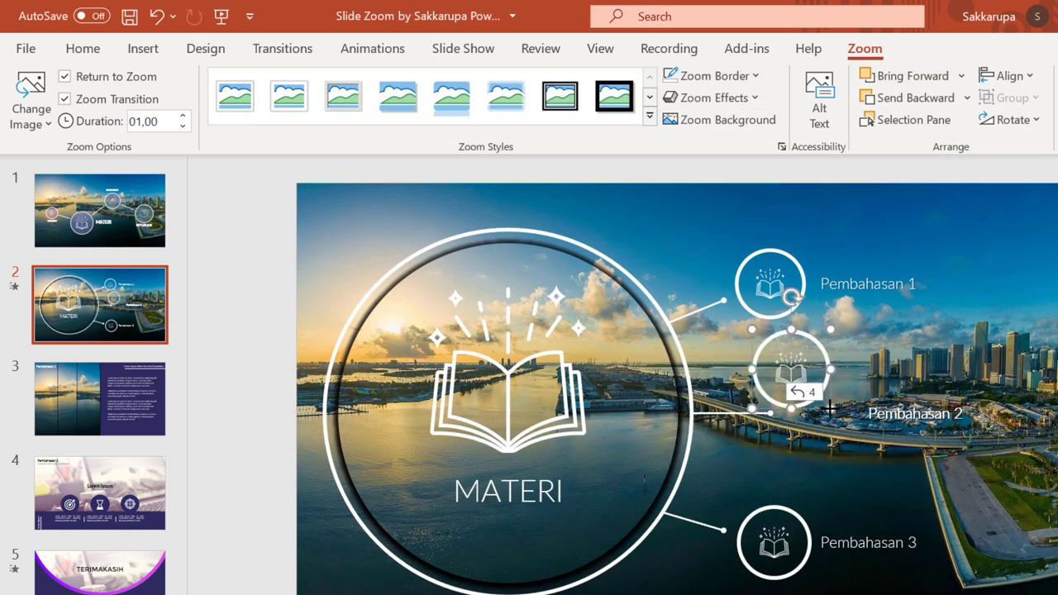
{"action": "left_click_drag", "start_coordinate": [813, 398], "coordinate": [820, 413]}
{"action": "left_click", "coordinate": [941, 310]}
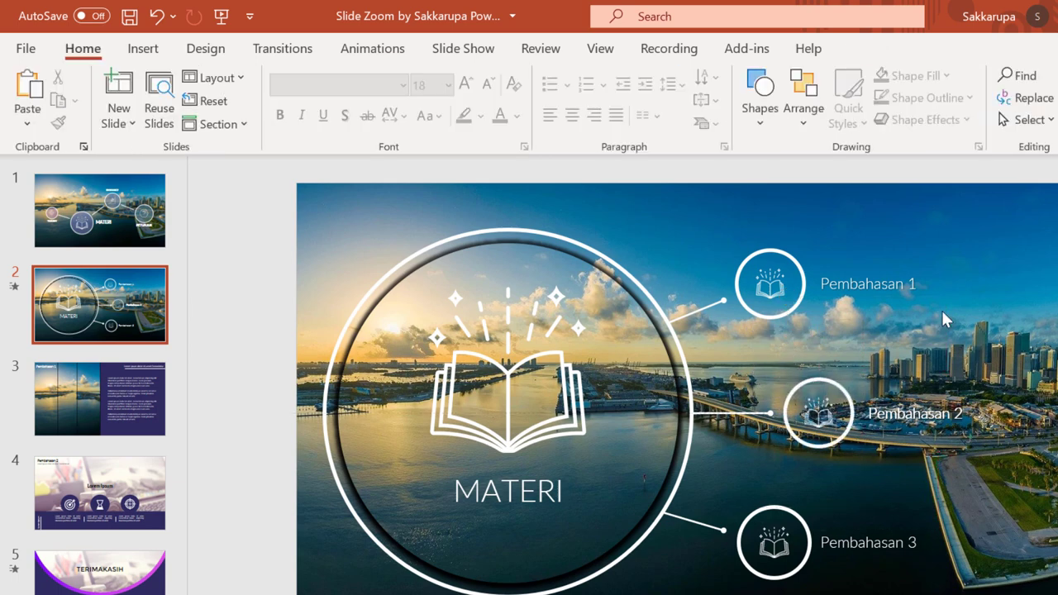
Run the show from slide 1, testing the MATERI, Pembahasan 1 and Pembahasan 2 zooms and their returns.
{"action": "key", "text": "Page_Up"}
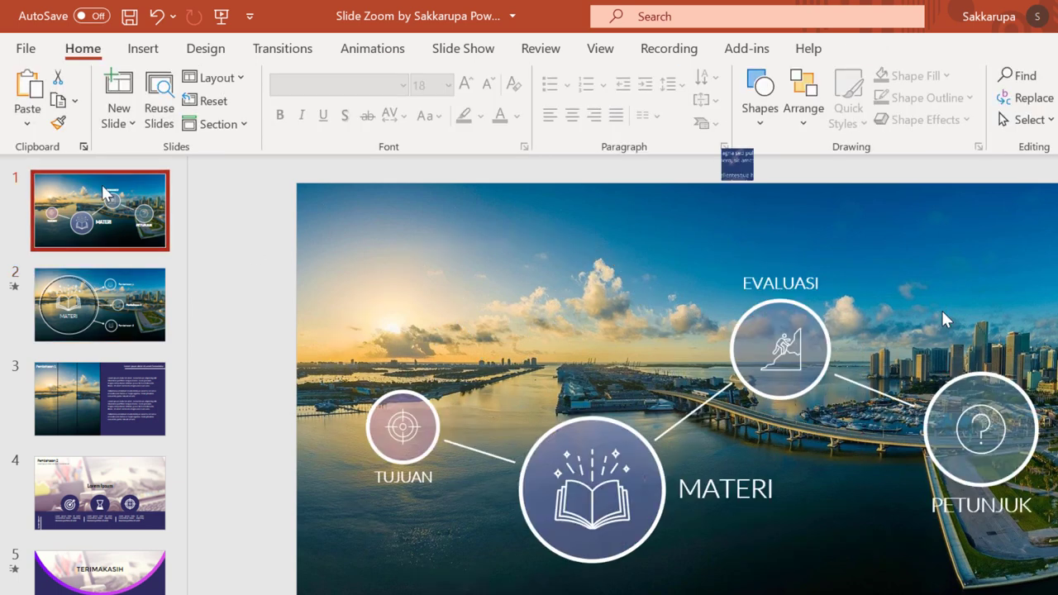
{"action": "left_click", "coordinate": [219, 16]}
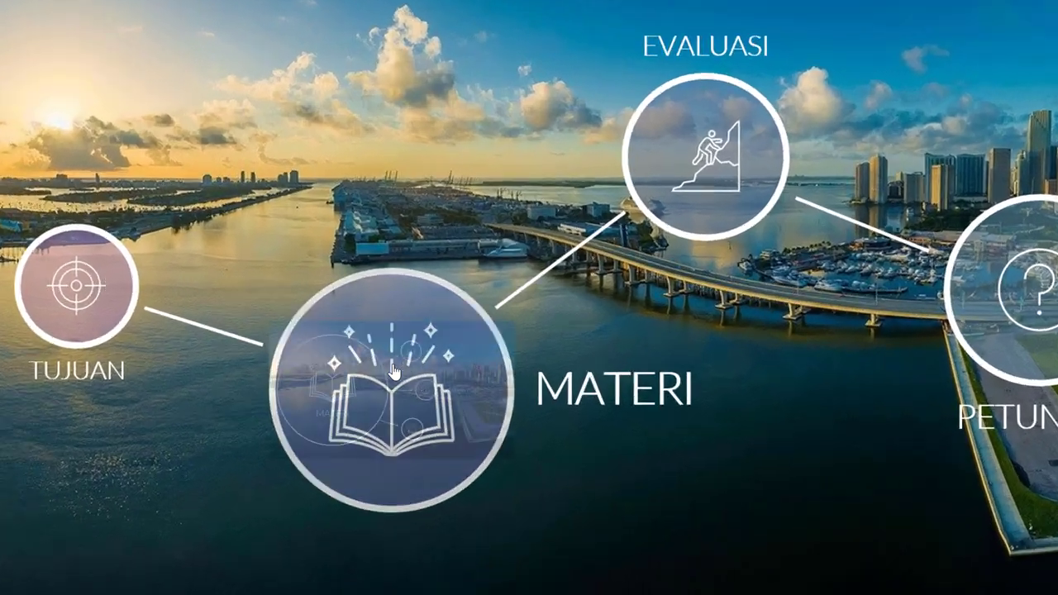
{"action": "left_click", "coordinate": [393, 372]}
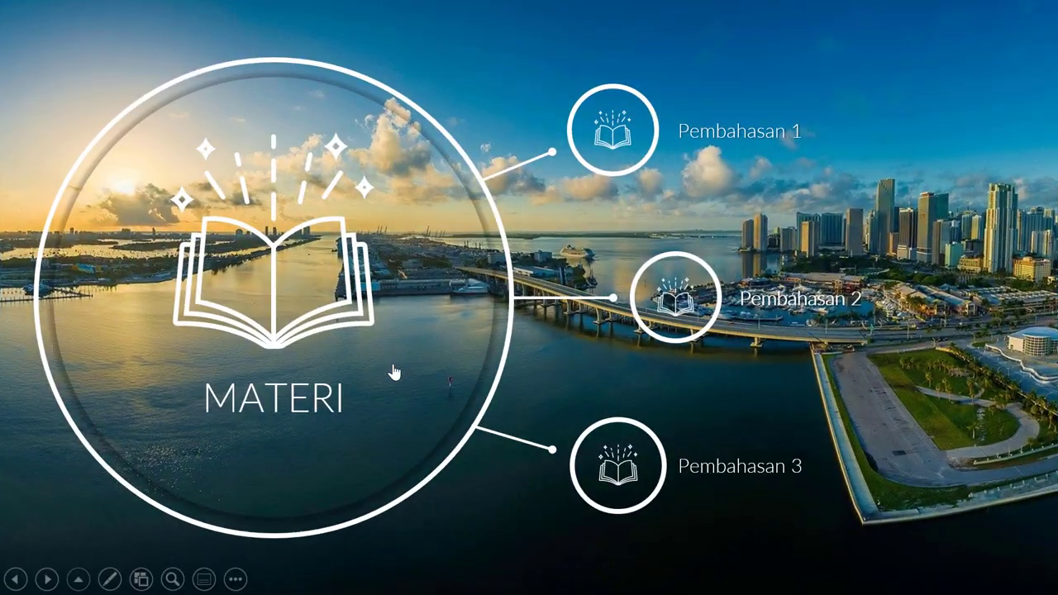
{"action": "left_click", "coordinate": [615, 135]}
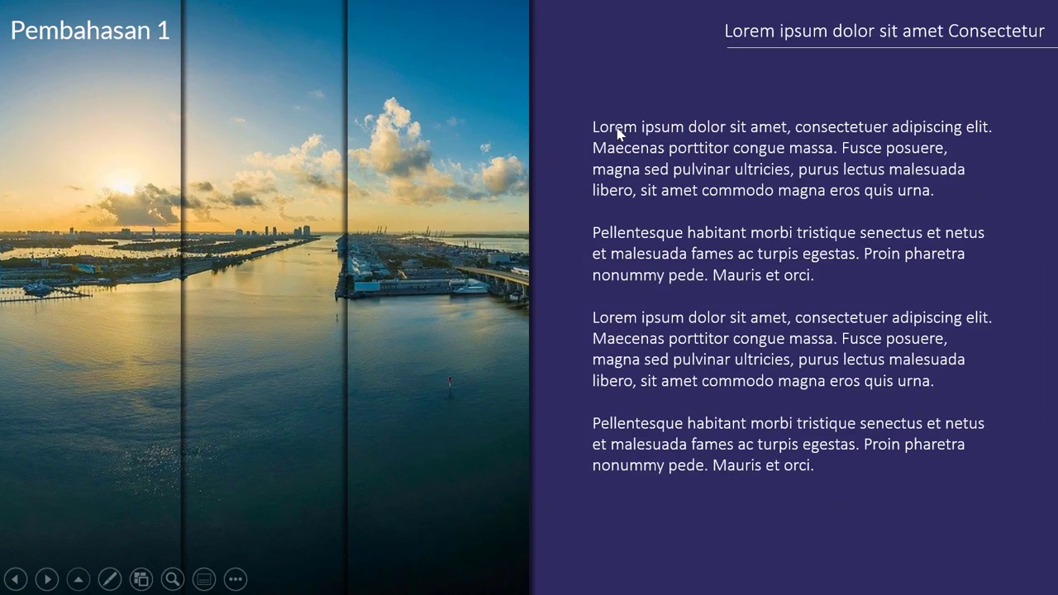
{"action": "left_click", "coordinate": [618, 132]}
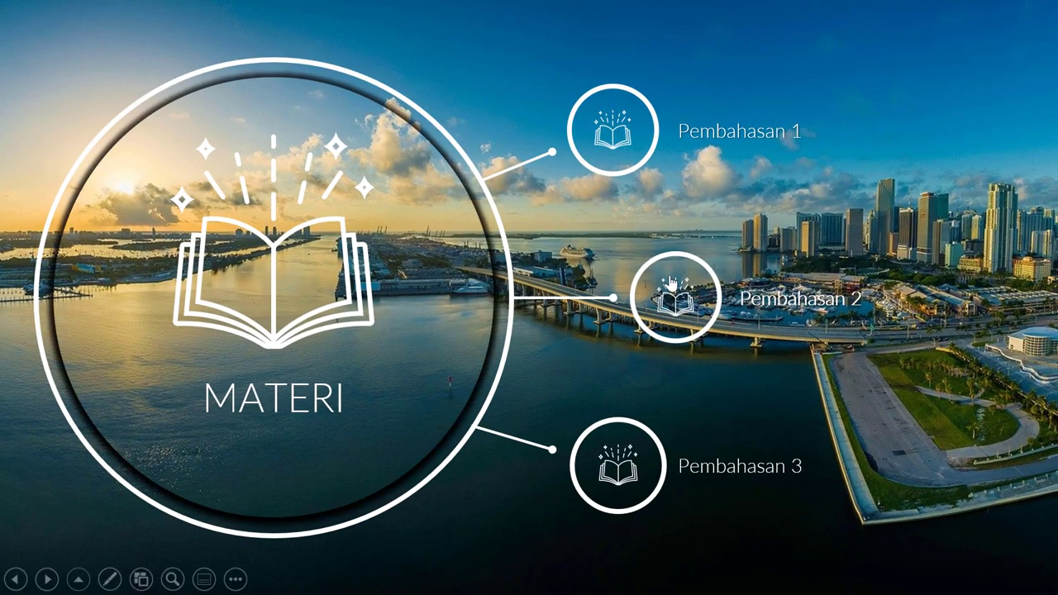
{"action": "left_click", "coordinate": [670, 283]}
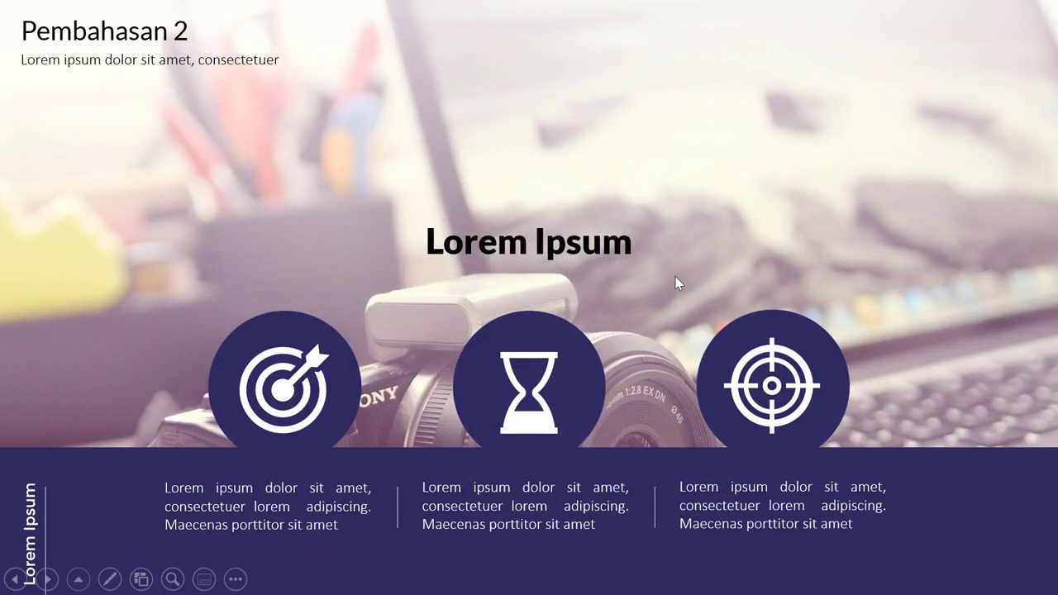
{"action": "left_click", "coordinate": [675, 282]}
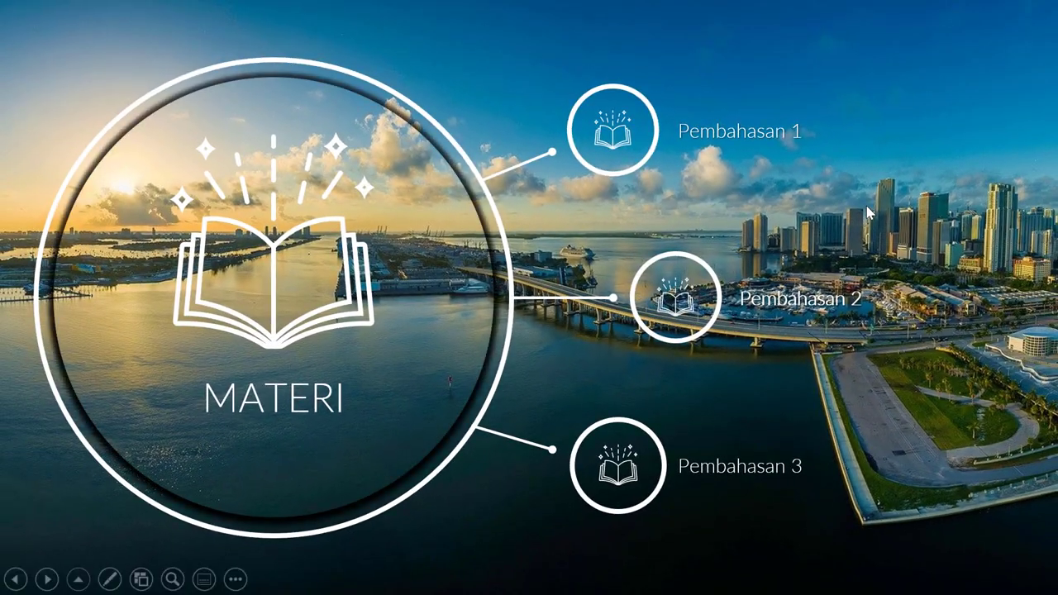
{"action": "left_click", "coordinate": [868, 213]}
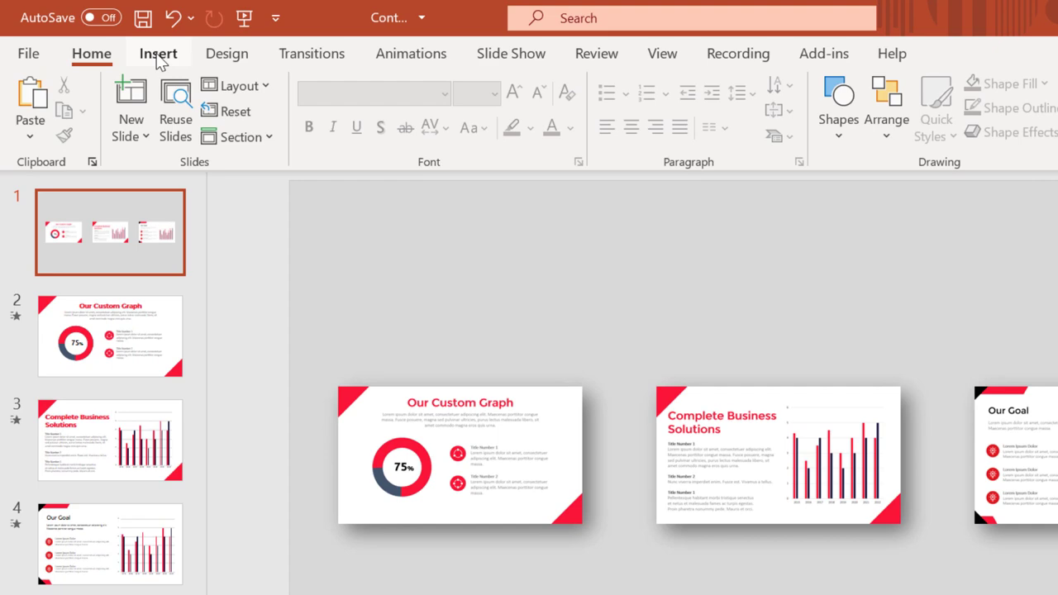
Insert Slide Zooms to slides 2, 3 and 4 on the first slide.
{"action": "left_click", "coordinate": [157, 55]}
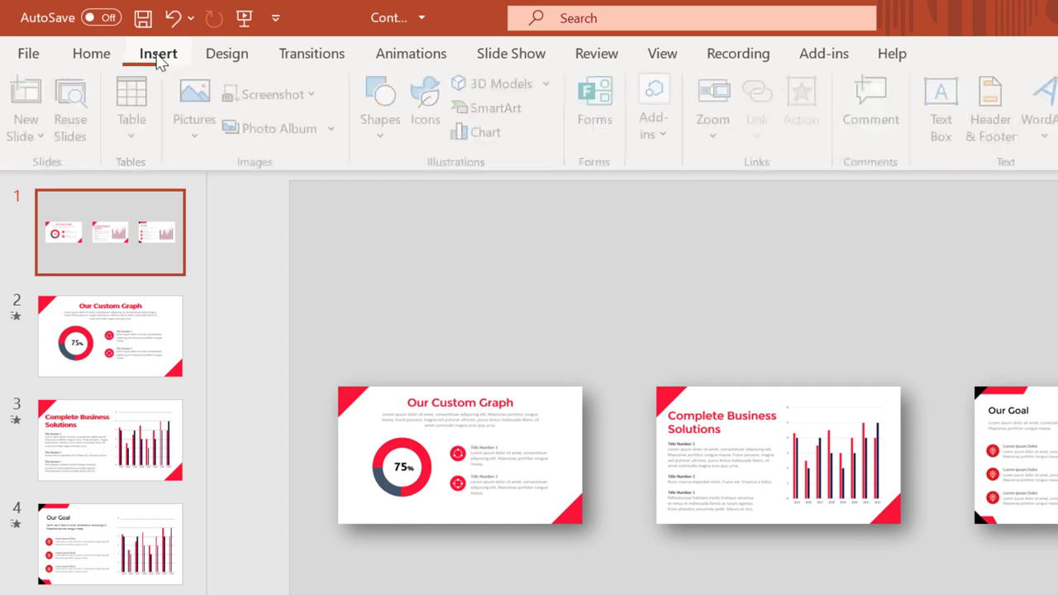
{"action": "left_click", "coordinate": [714, 126]}
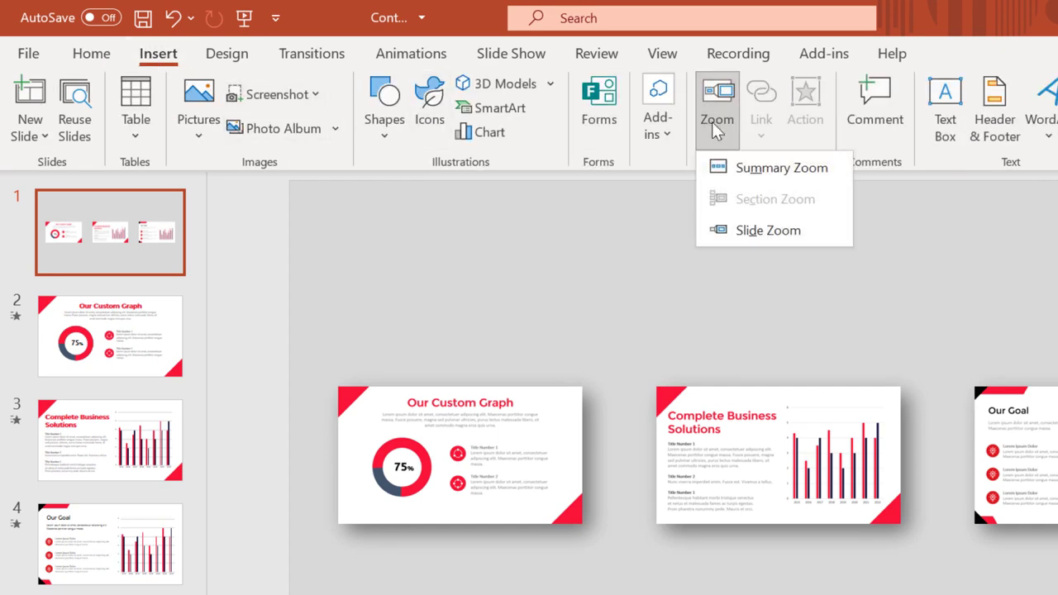
{"action": "left_click", "coordinate": [792, 230]}
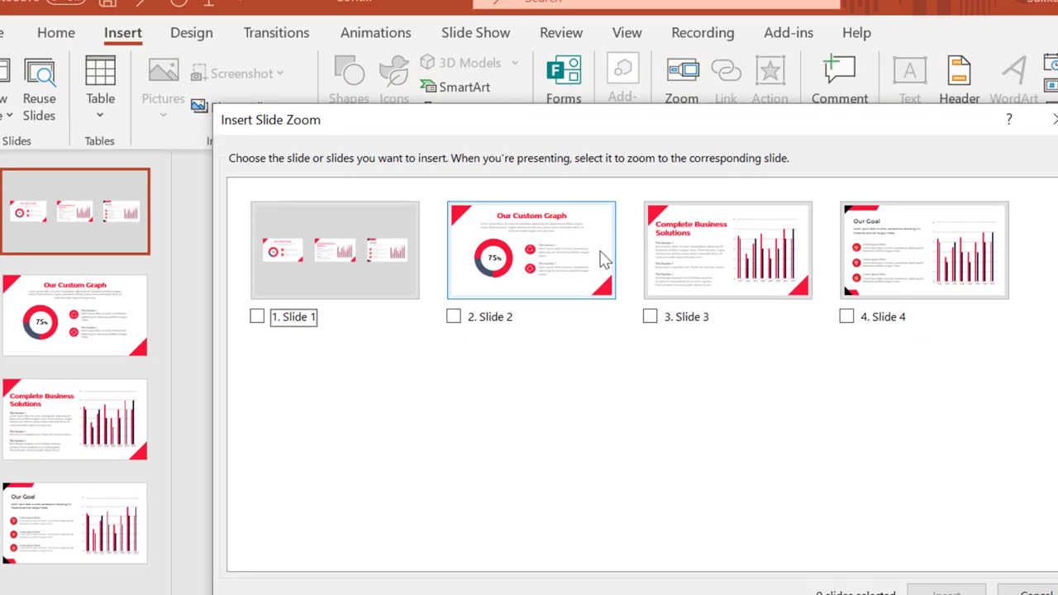
{"action": "left_click", "coordinate": [603, 260]}
{"action": "left_click", "coordinate": [727, 252]}
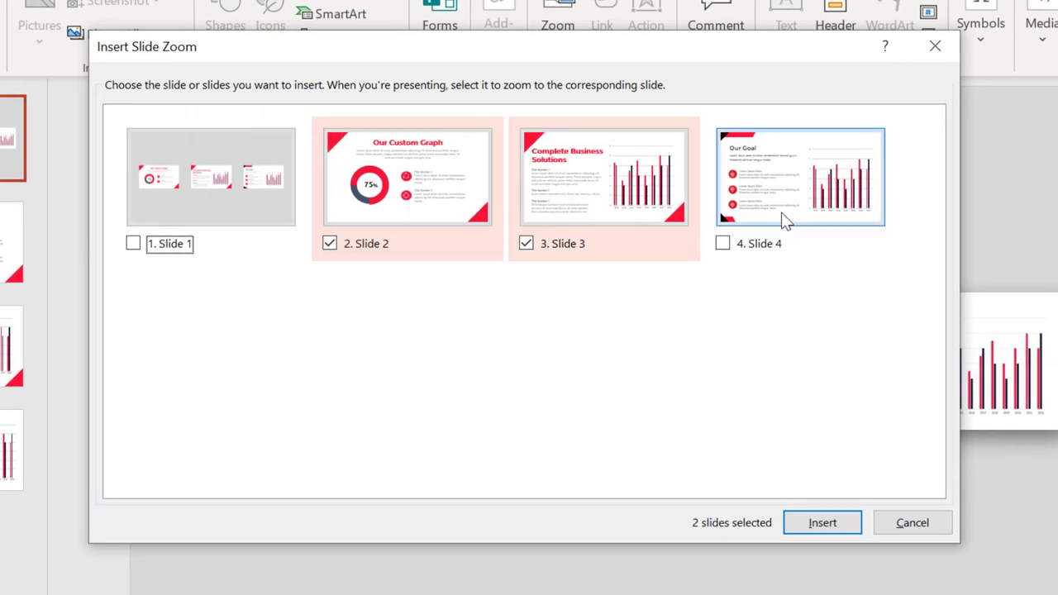
{"action": "left_click", "coordinate": [905, 286]}
{"action": "left_click", "coordinate": [835, 522]}
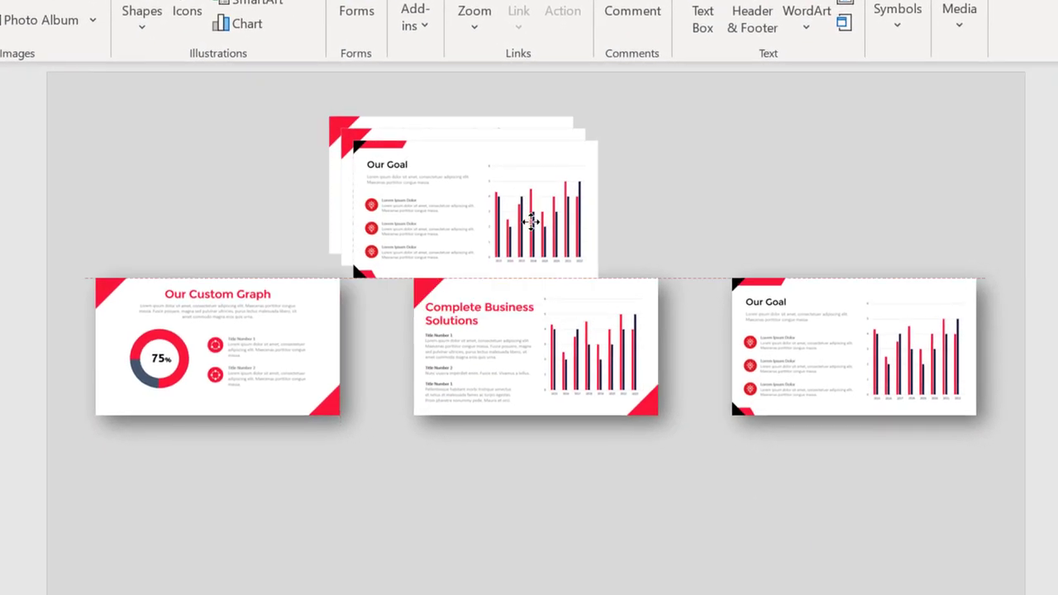
Align the Our Goal zoom with the top row, set it to return, and start the show from the beginning.
{"action": "left_click", "coordinate": [512, 211]}
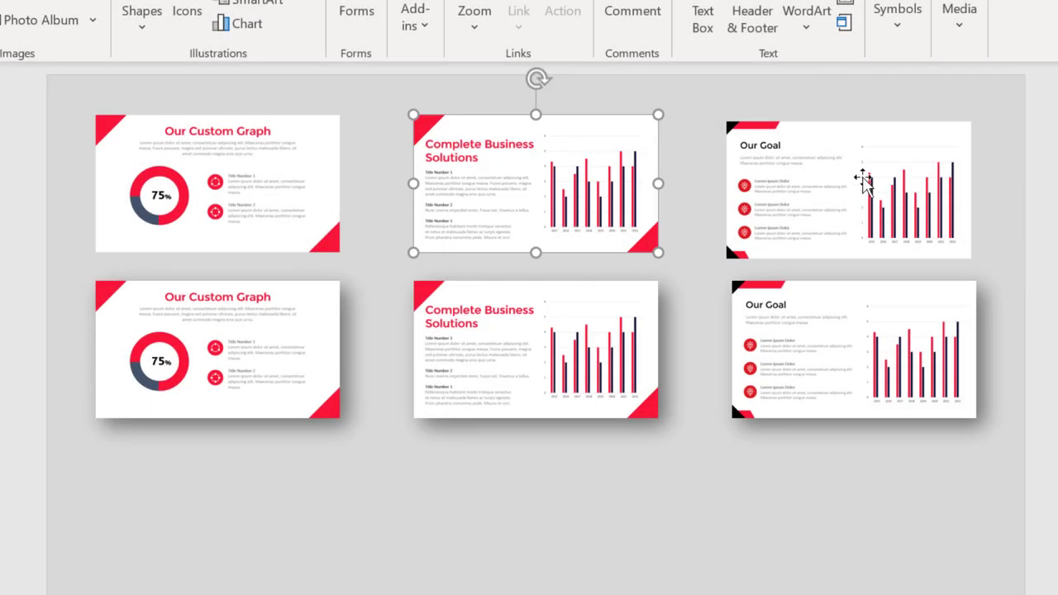
{"action": "left_click_drag", "start_coordinate": [862, 182], "coordinate": [865, 176]}
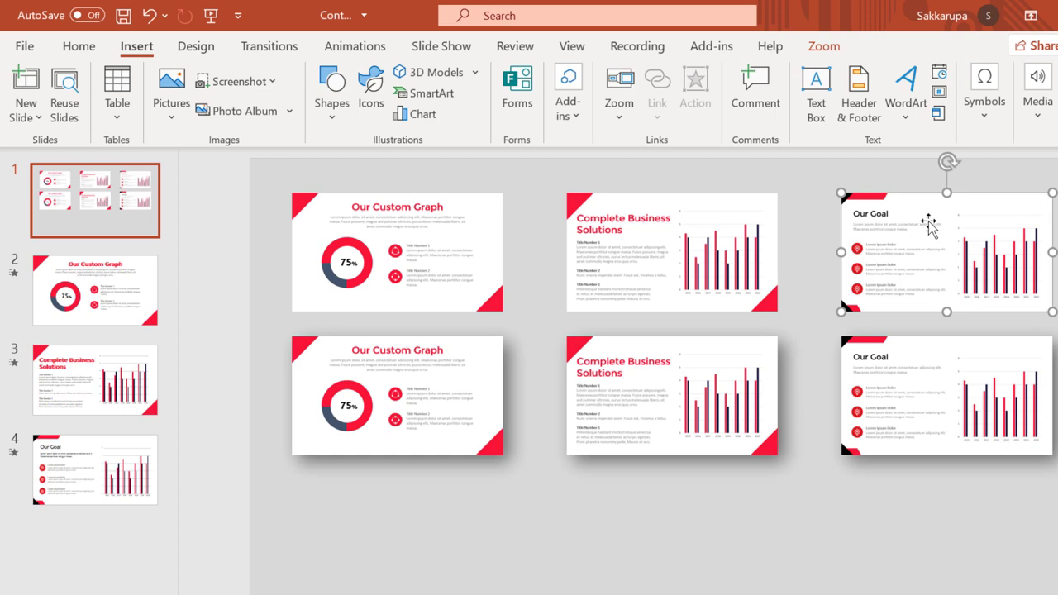
{"action": "left_click", "coordinate": [814, 46]}
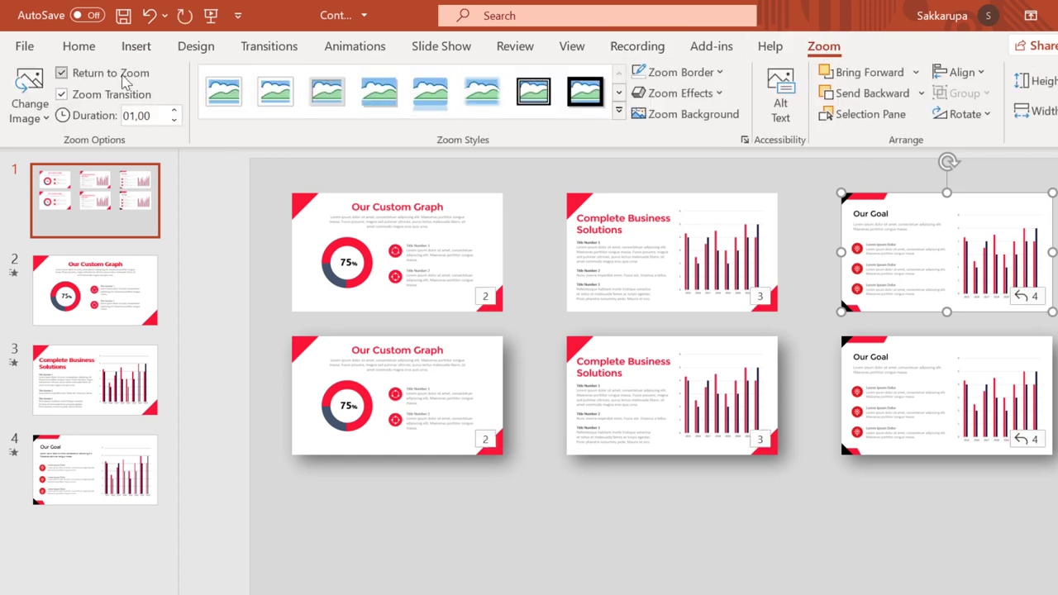
{"action": "left_click", "coordinate": [212, 17]}
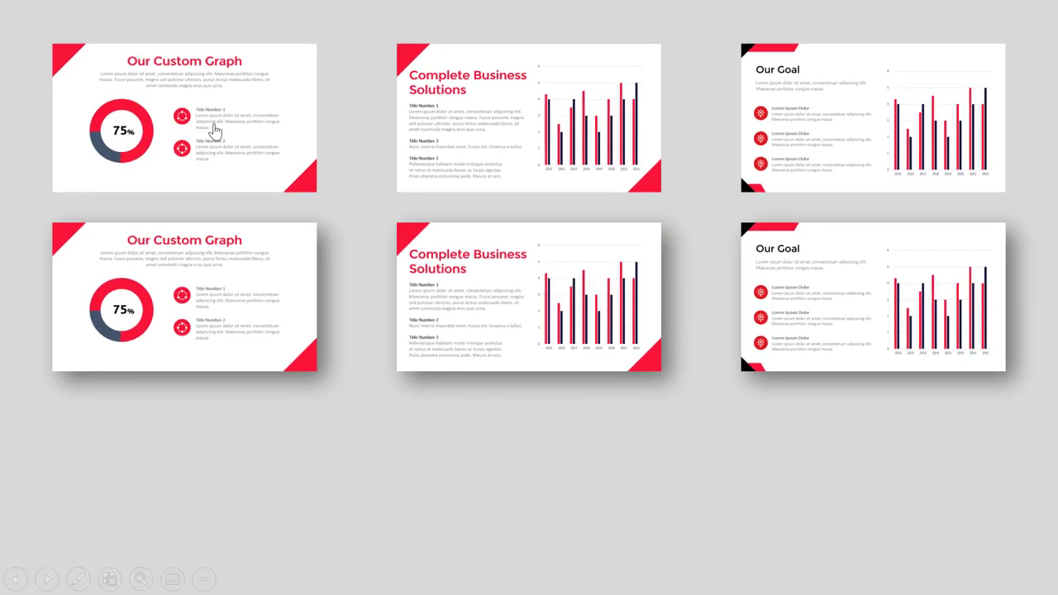
{"action": "left_click", "coordinate": [212, 129]}
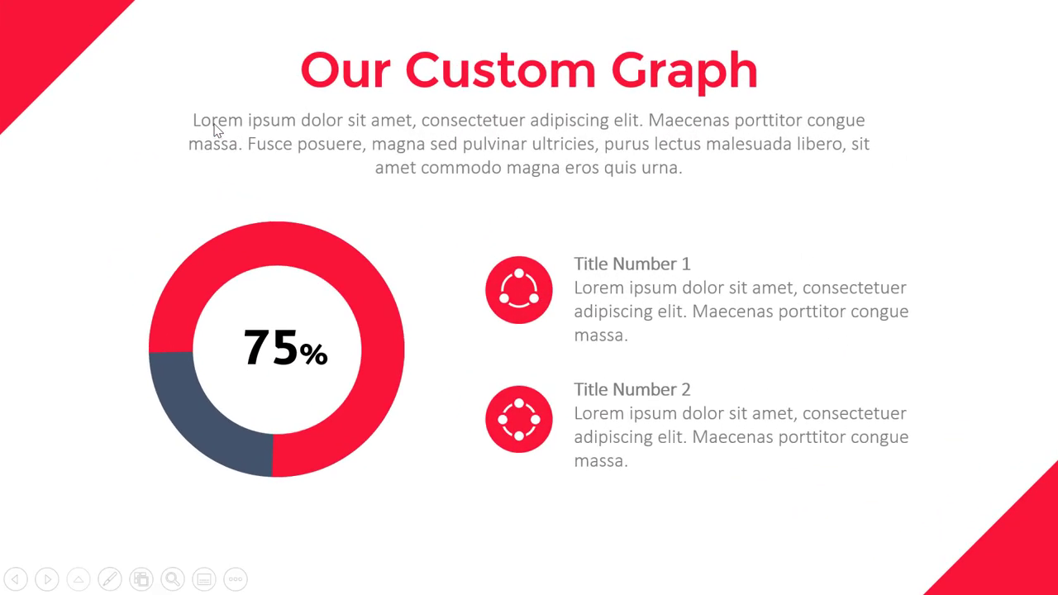
{"action": "left_click", "coordinate": [214, 130]}
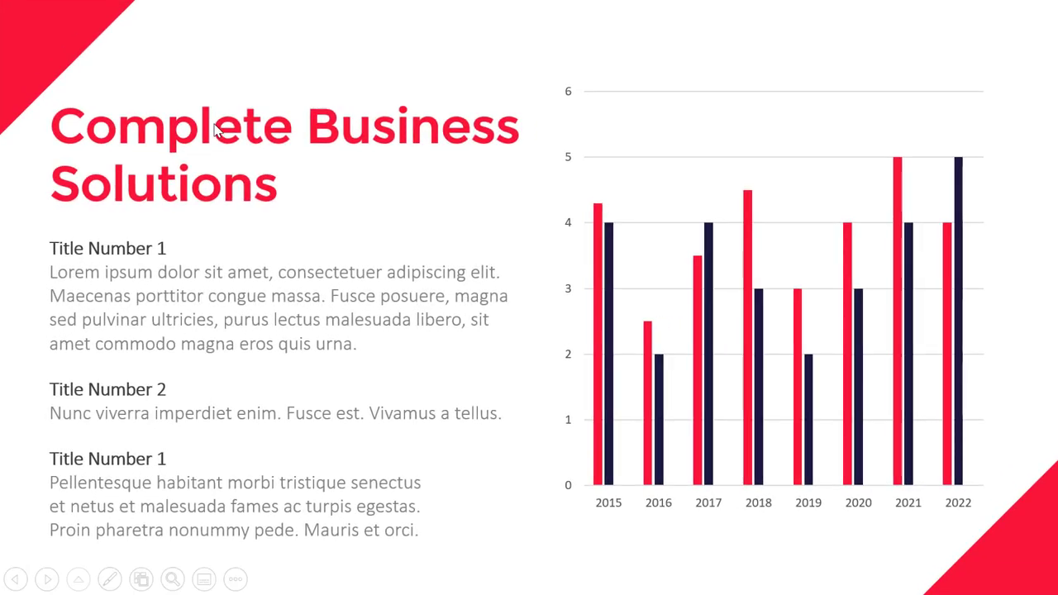
{"action": "left_click", "coordinate": [214, 130]}
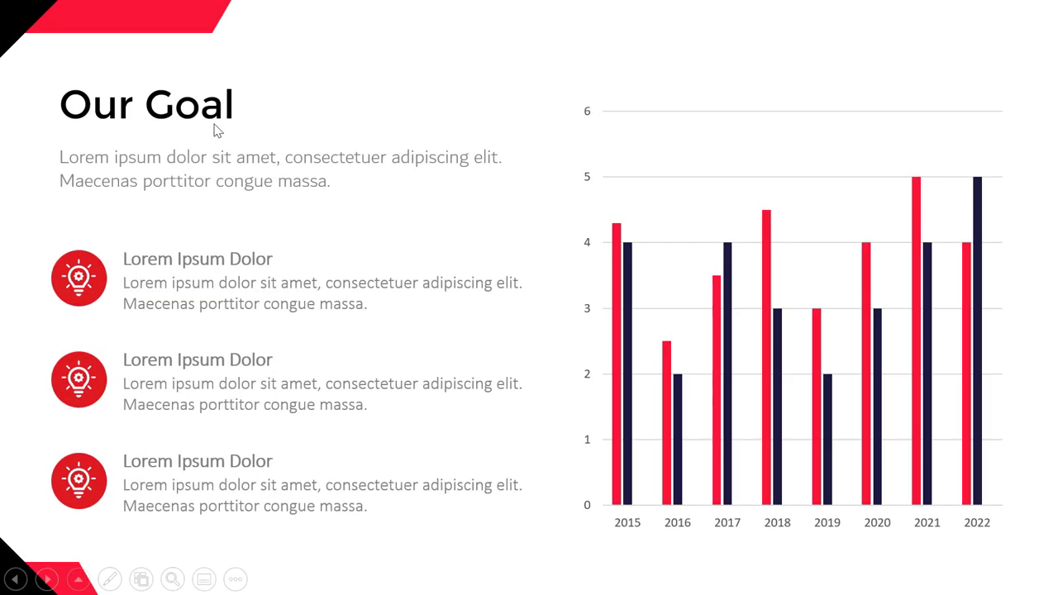
{"action": "left_click", "coordinate": [214, 130]}
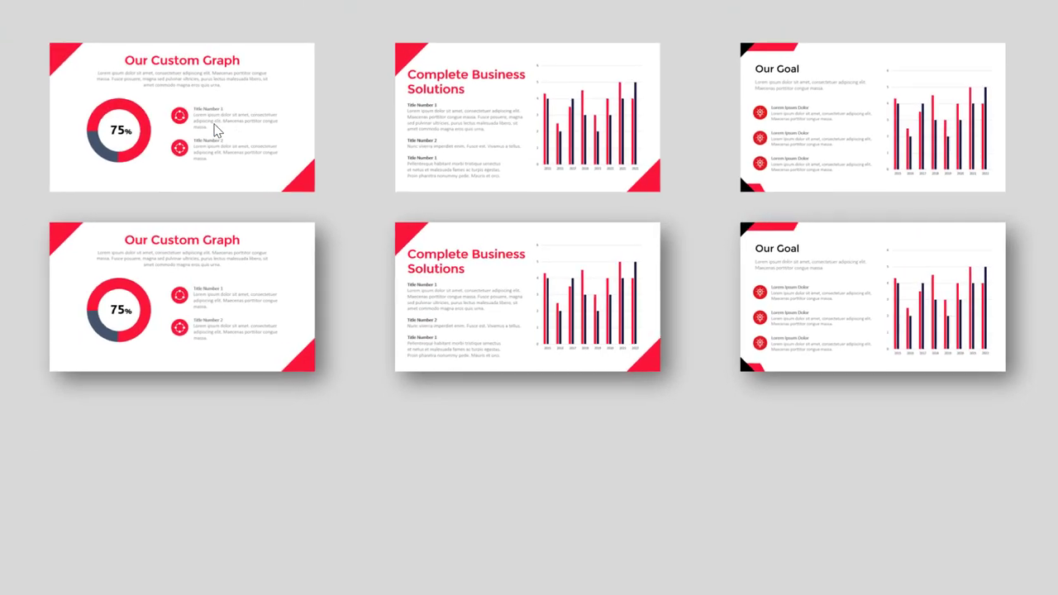